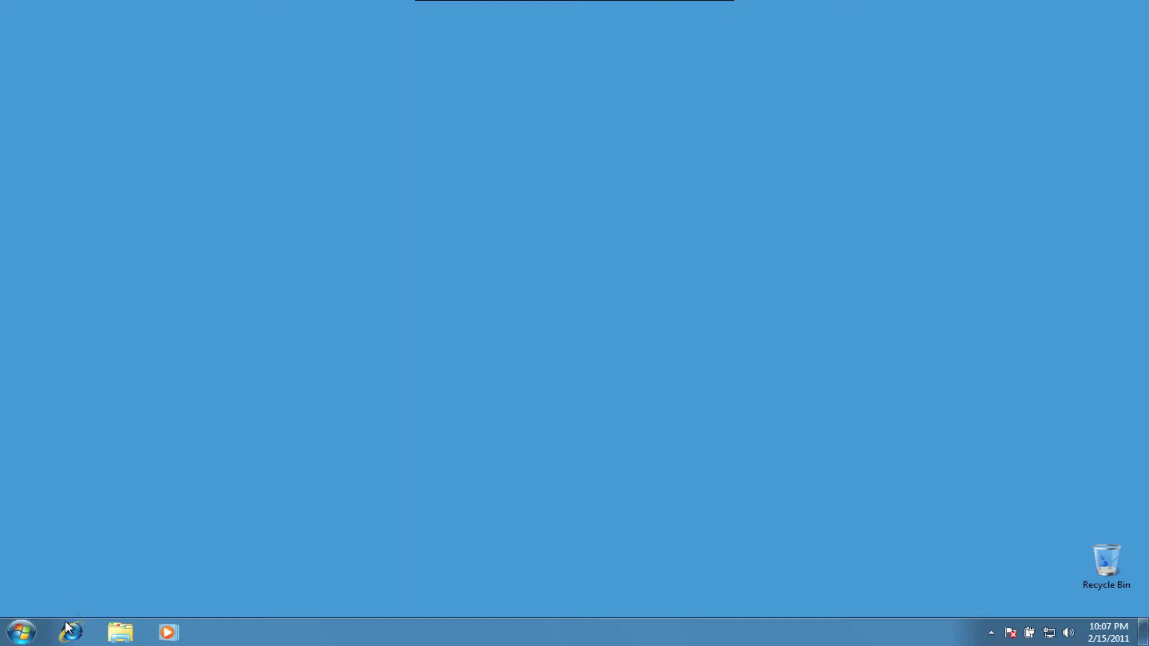
Browse D-Link's Home Networking products to the DIR-665 router's Support Resources page
left_click(70, 634)
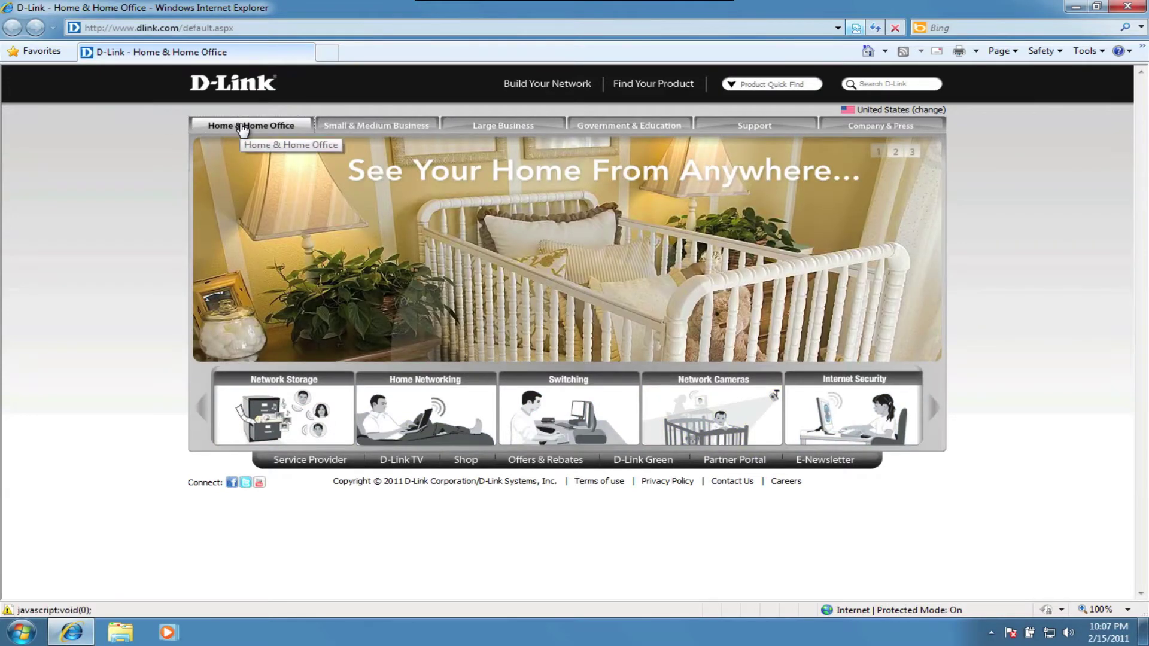
mouse_move(251, 125)
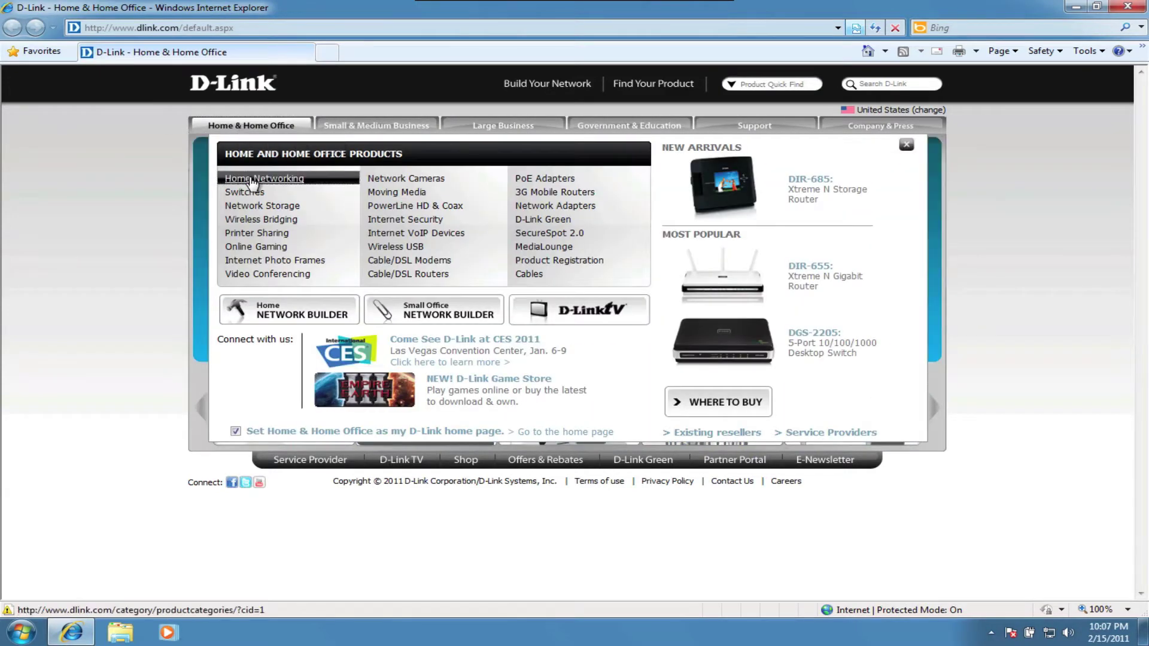
left_click(254, 183)
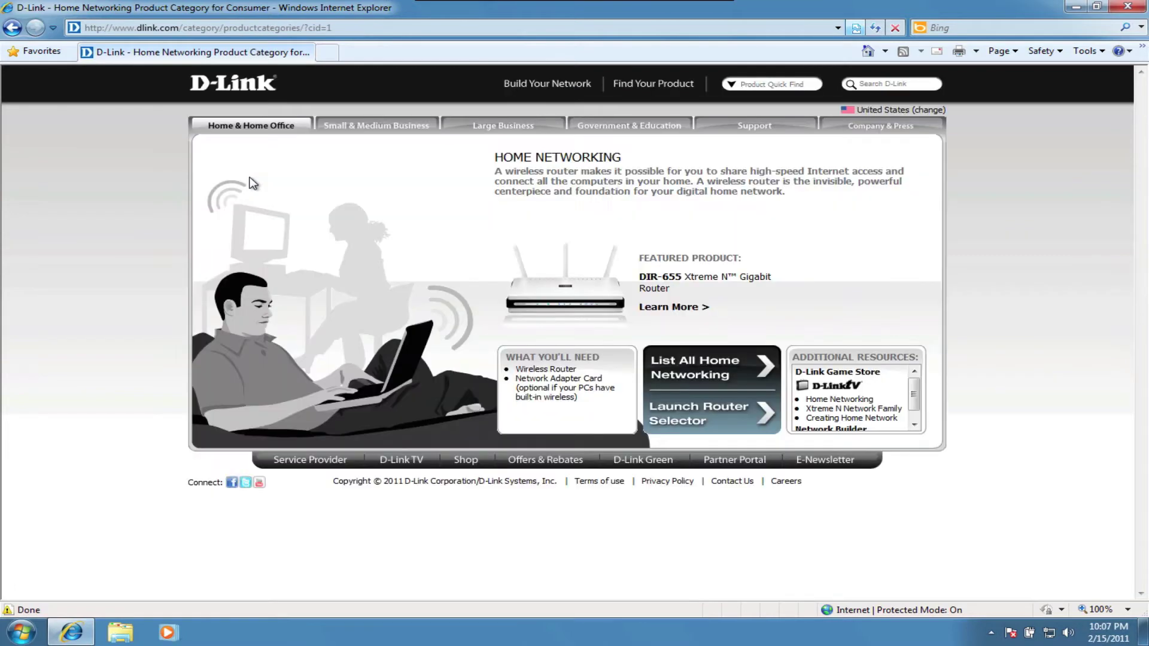
left_click(673, 367)
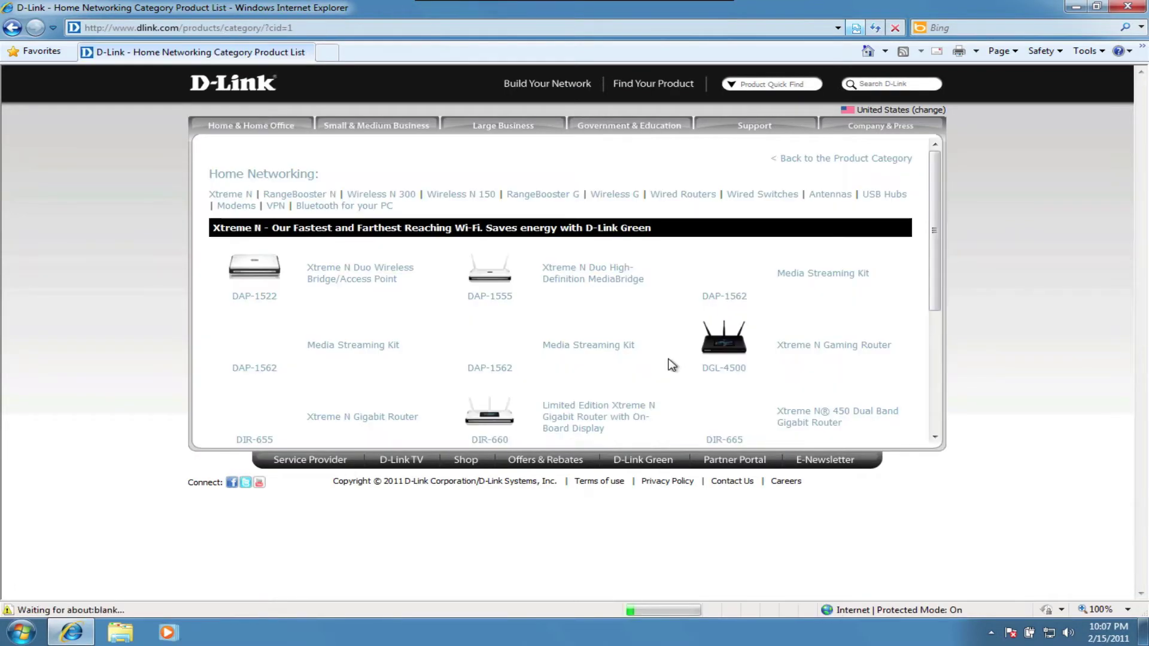
left_click(838, 416)
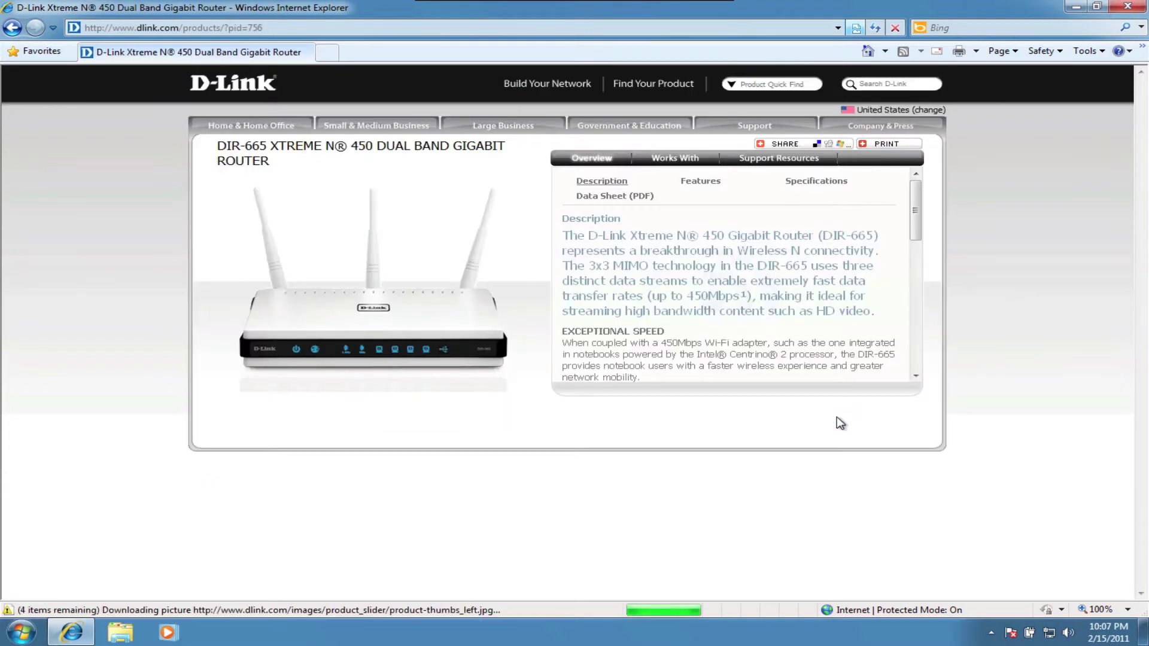
left_click(779, 160)
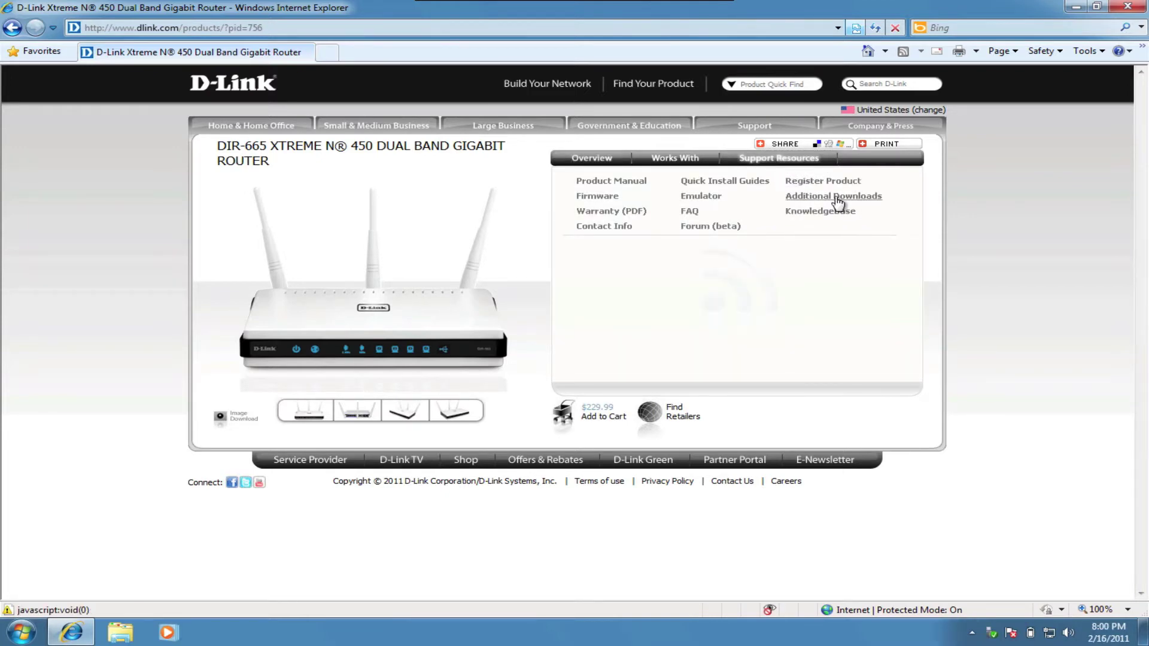
Save the PC SharePort Utility 3.0 zip from Additional Downloads to the Desktop
left_click(835, 195)
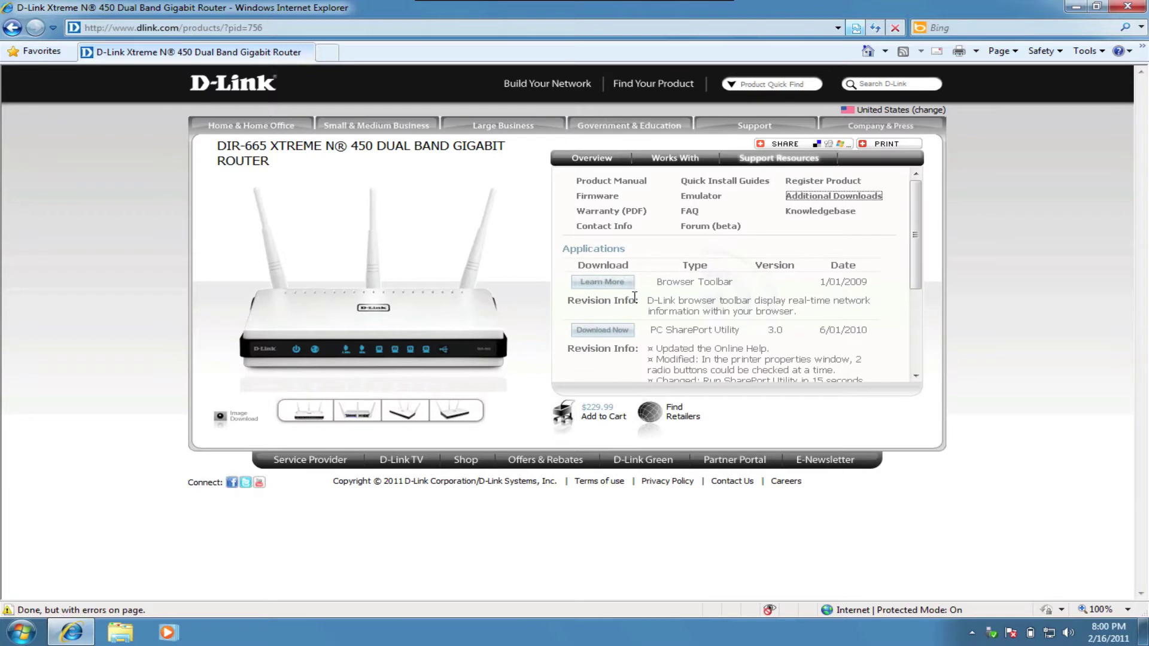
left_click(600, 331)
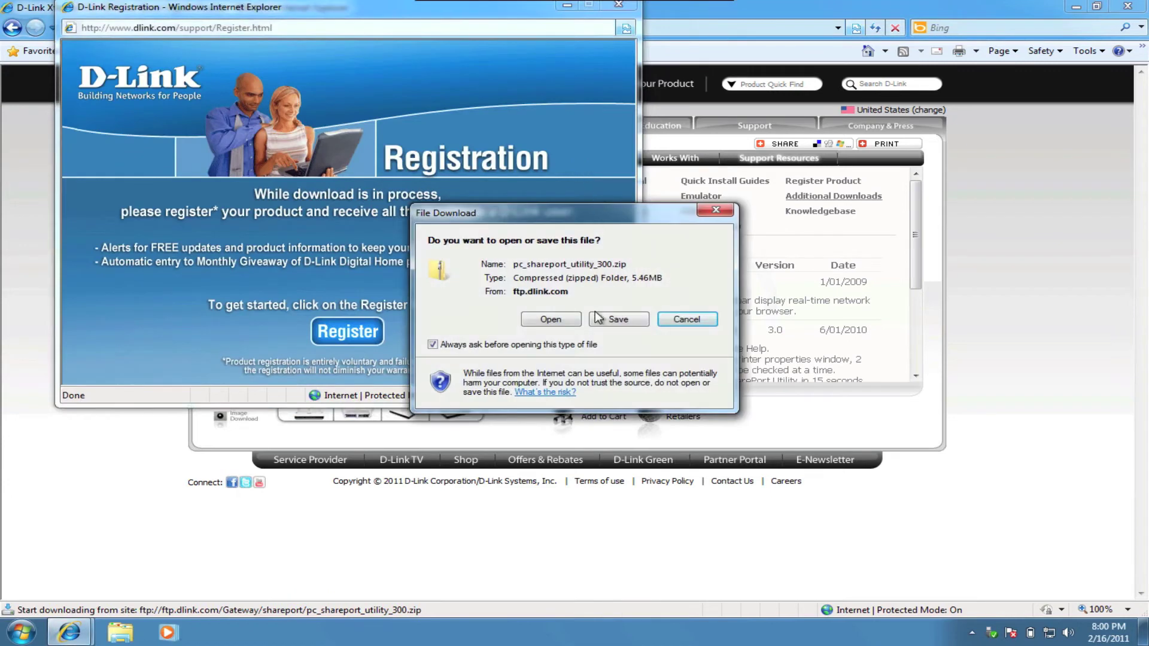
left_click(618, 320)
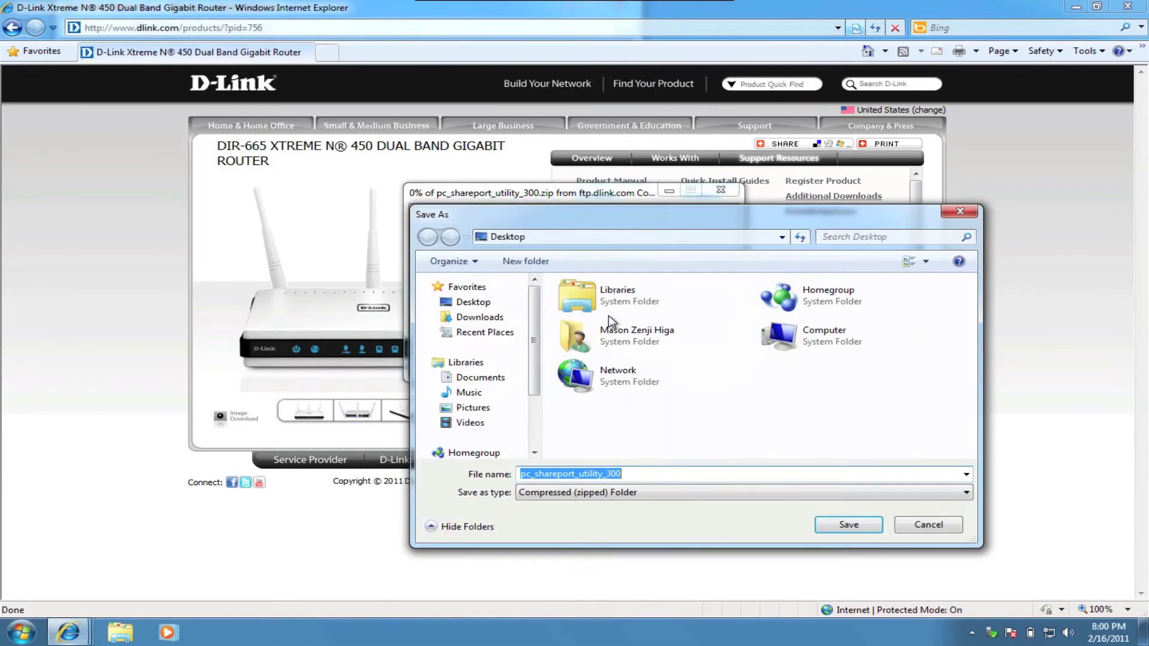
left_click(474, 302)
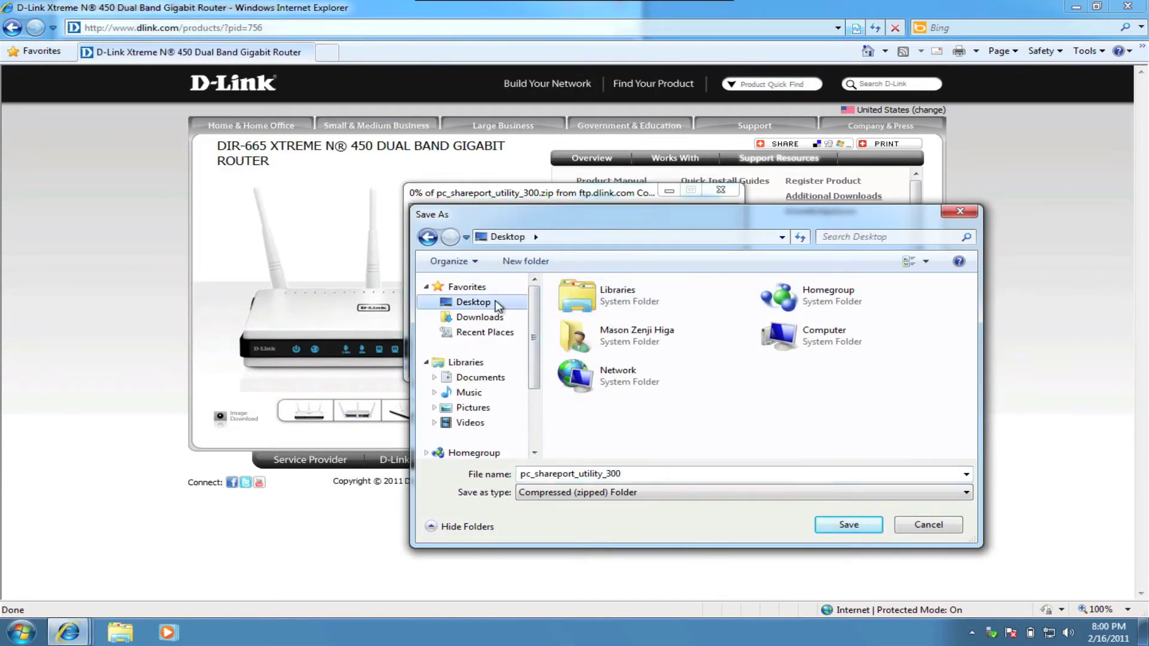
left_click(848, 526)
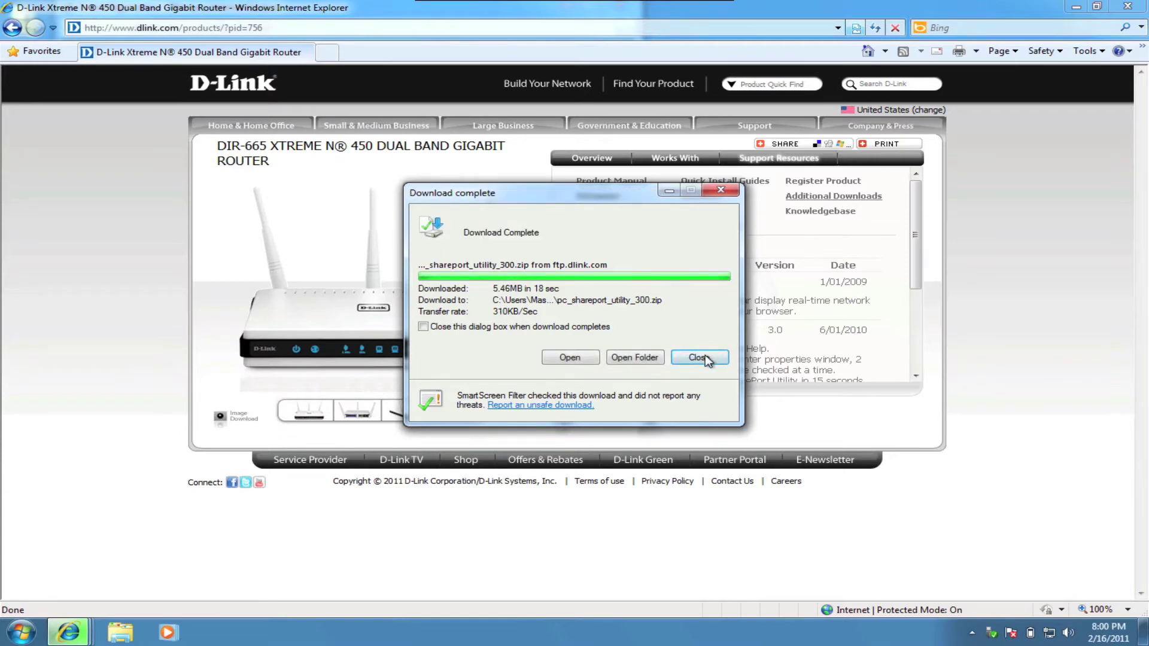
left_click(703, 361)
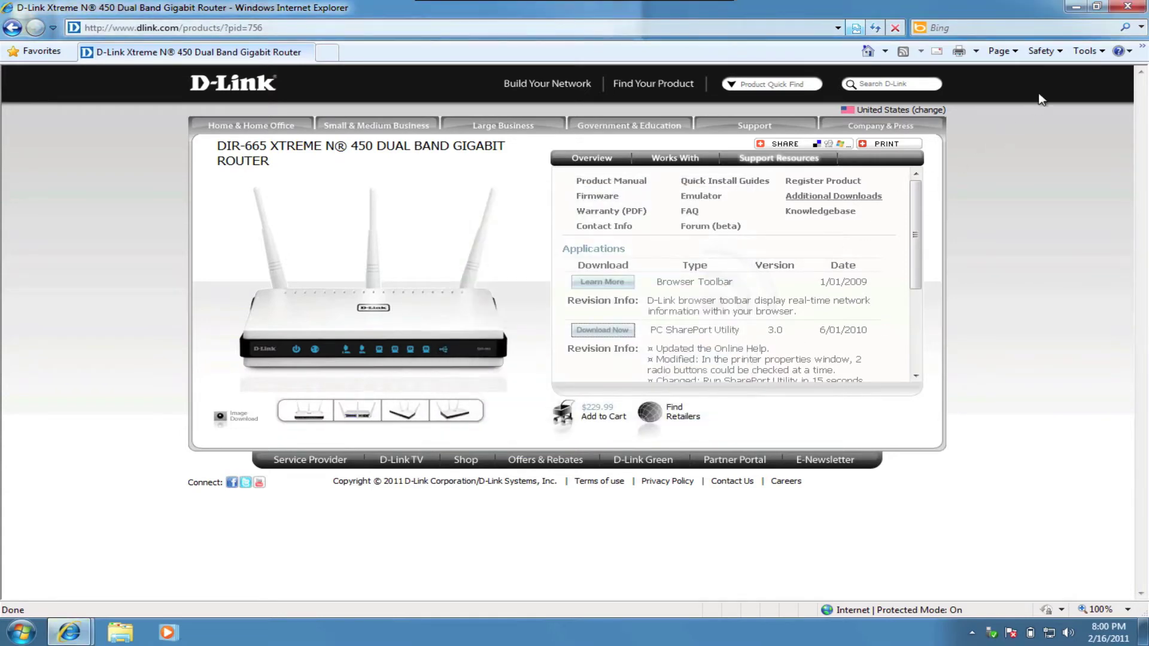
Close Internet Explorer, then extract the SharePort zip to a Desktop folder and open it
left_click(1123, 10)
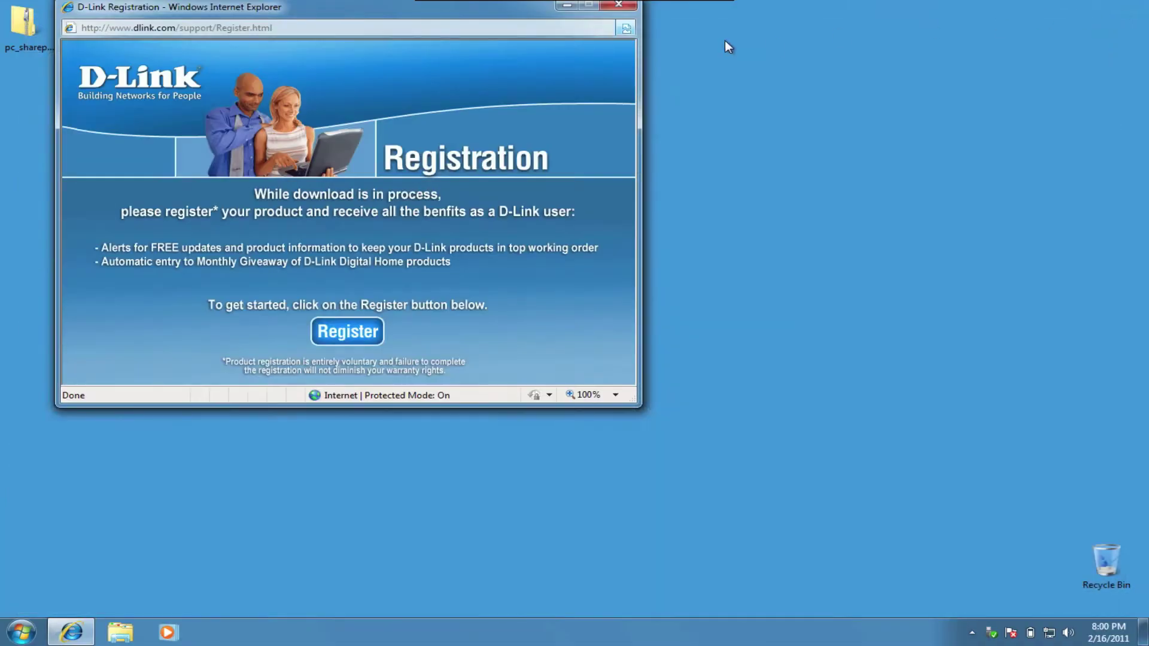
left_click(619, 7)
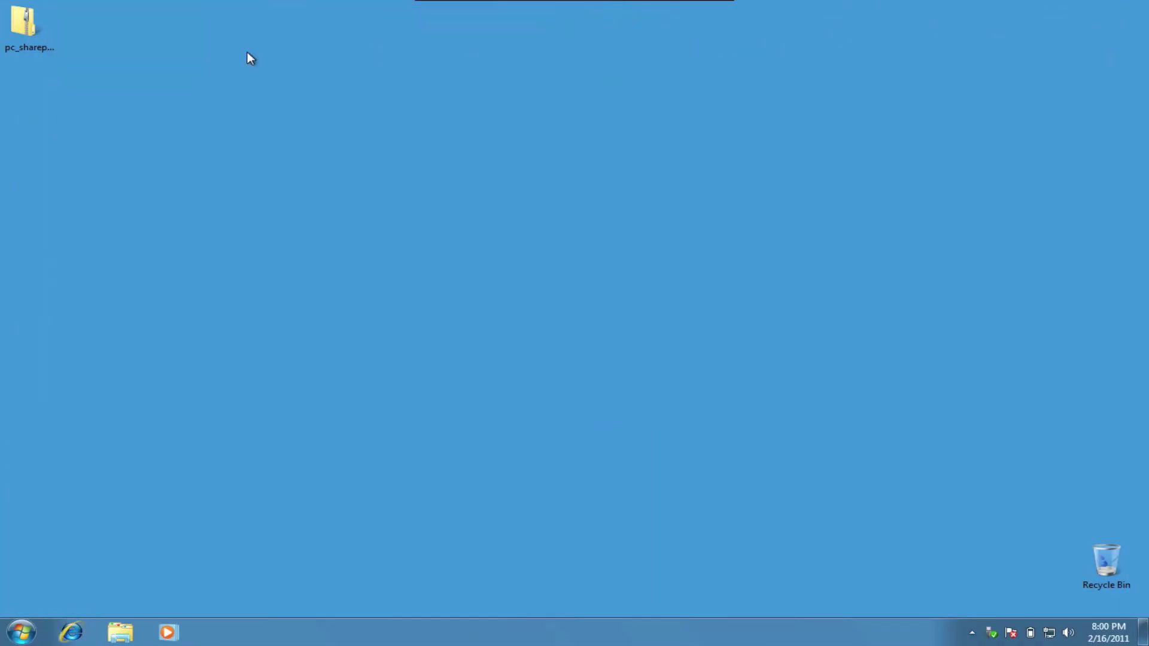
right_click(33, 27)
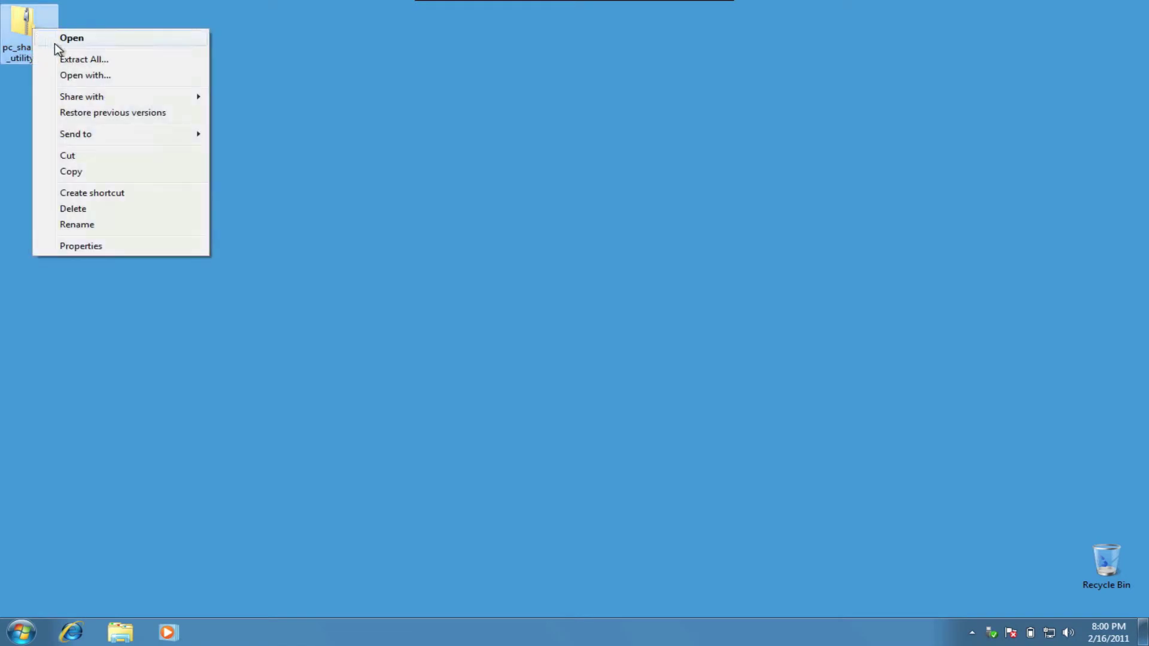
left_click(84, 60)
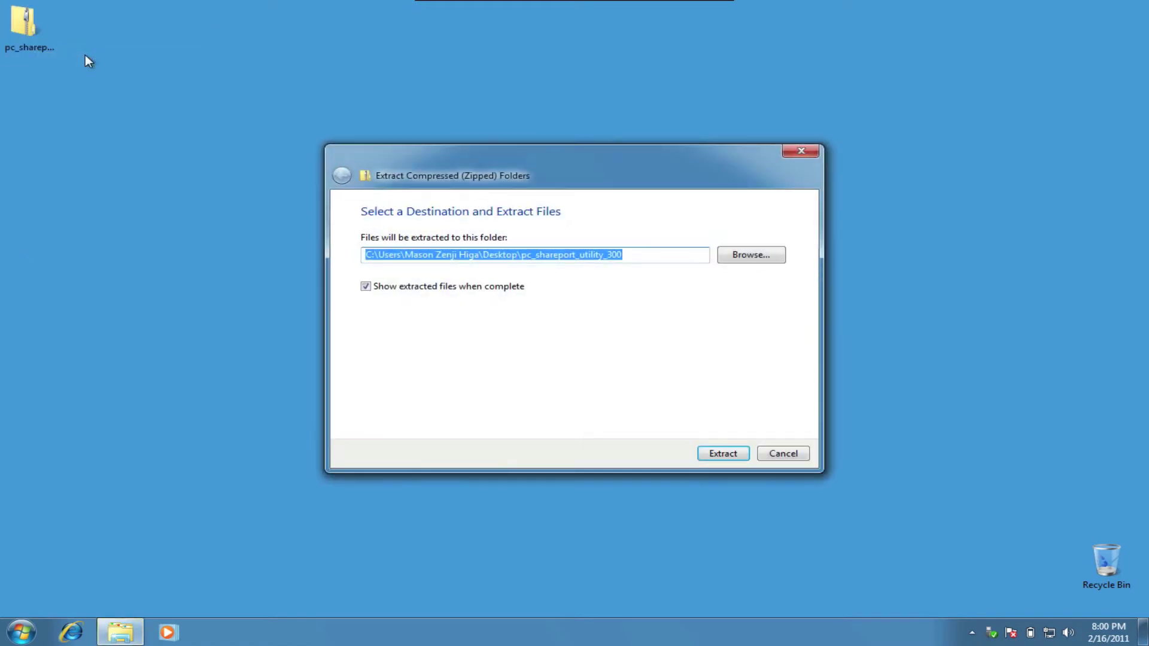
left_click(724, 454)
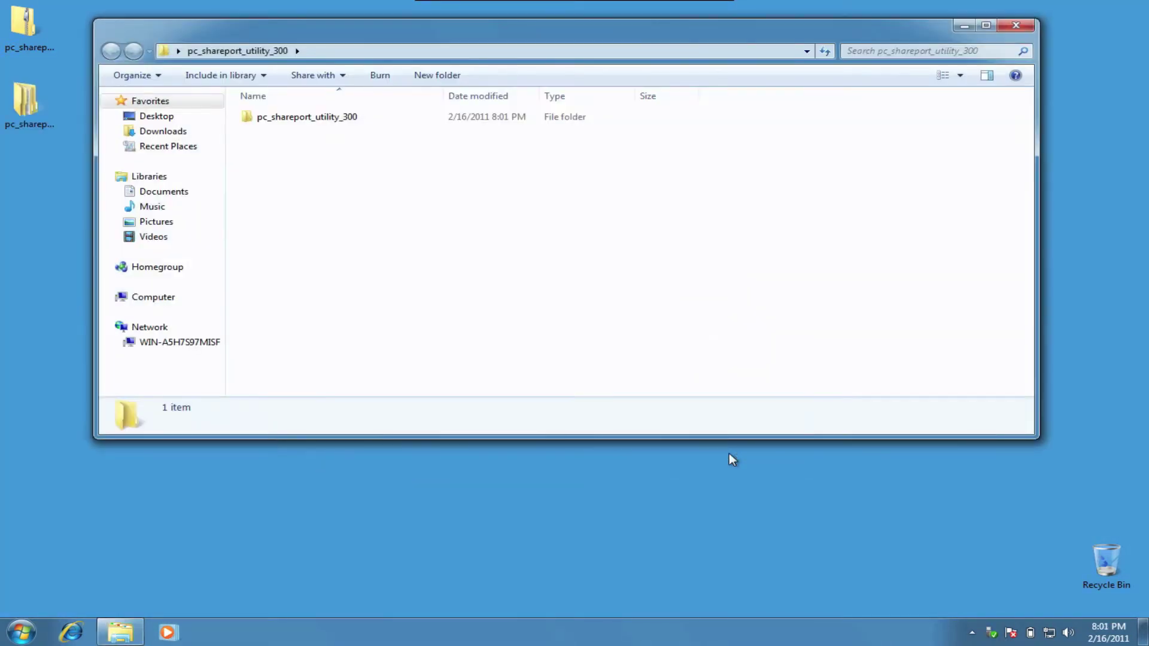
double_click(269, 118)
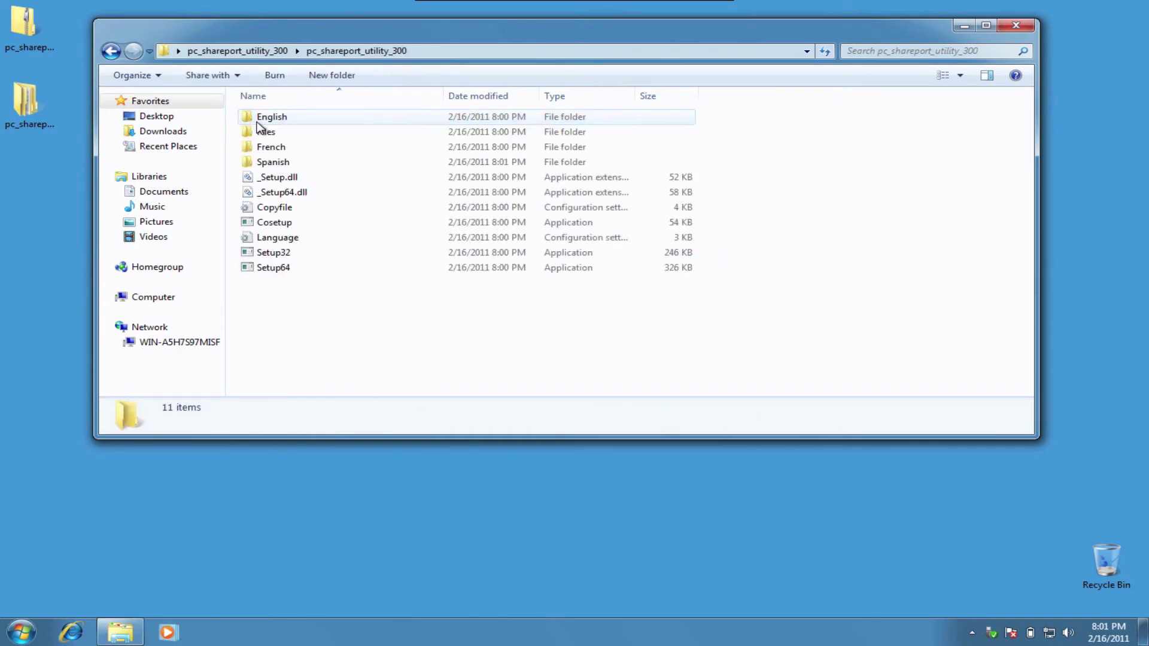
Run Setup32 with English, default location and Start Menu folder, allowing the firewall exception
double_click(270, 253)
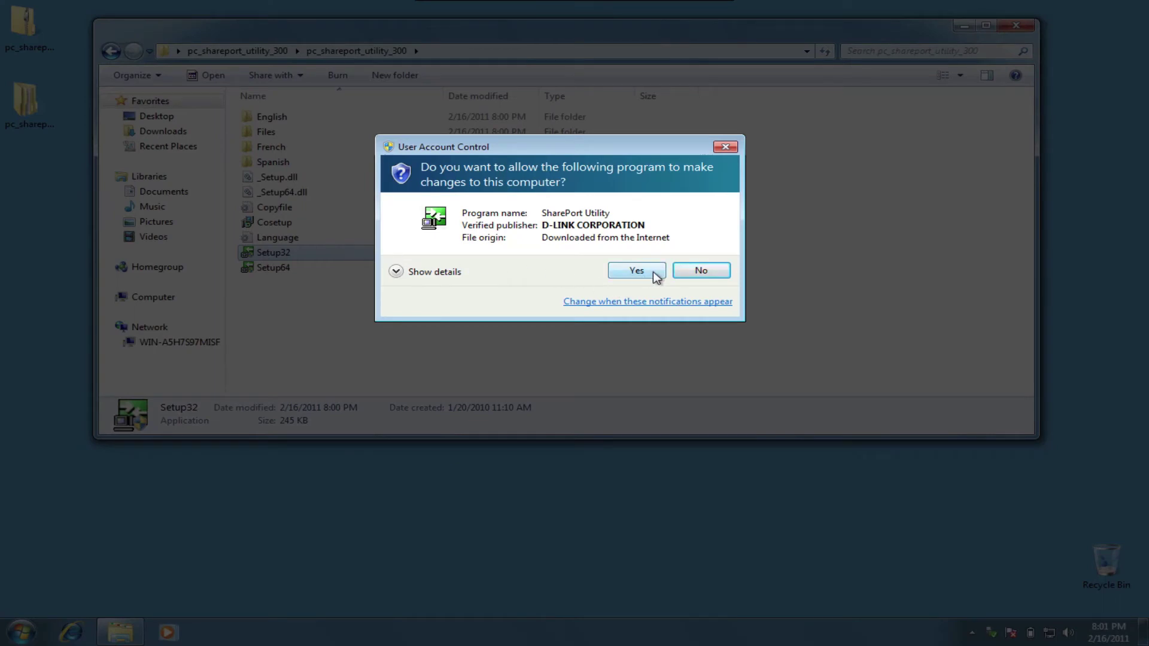
left_click(637, 270)
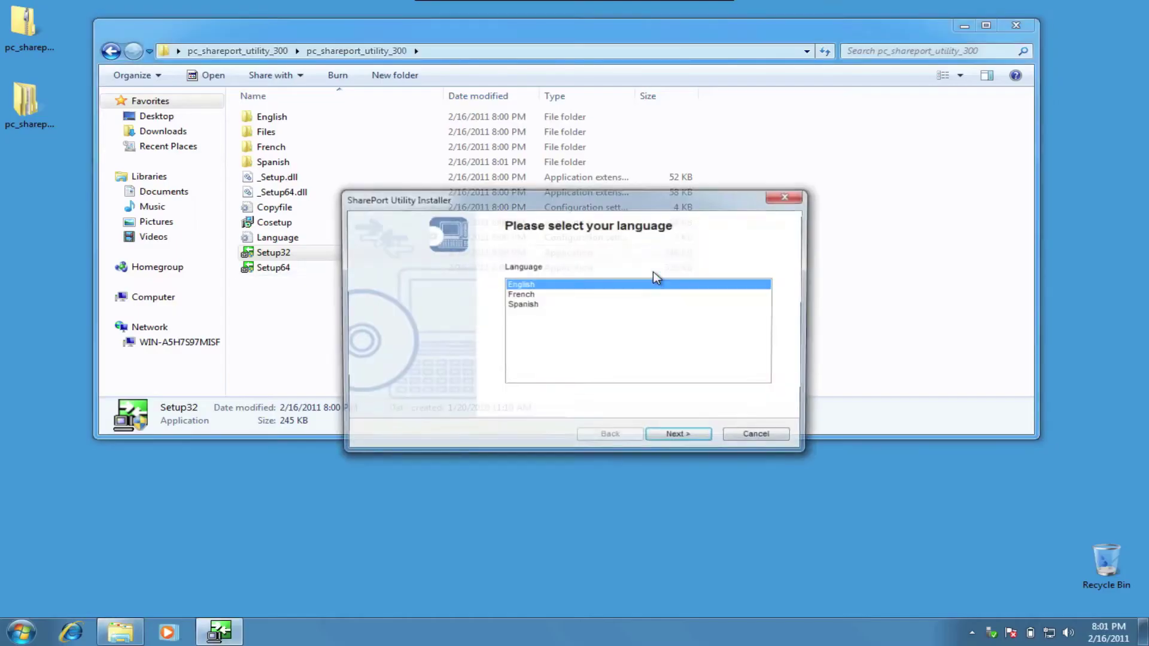
left_click(680, 438)
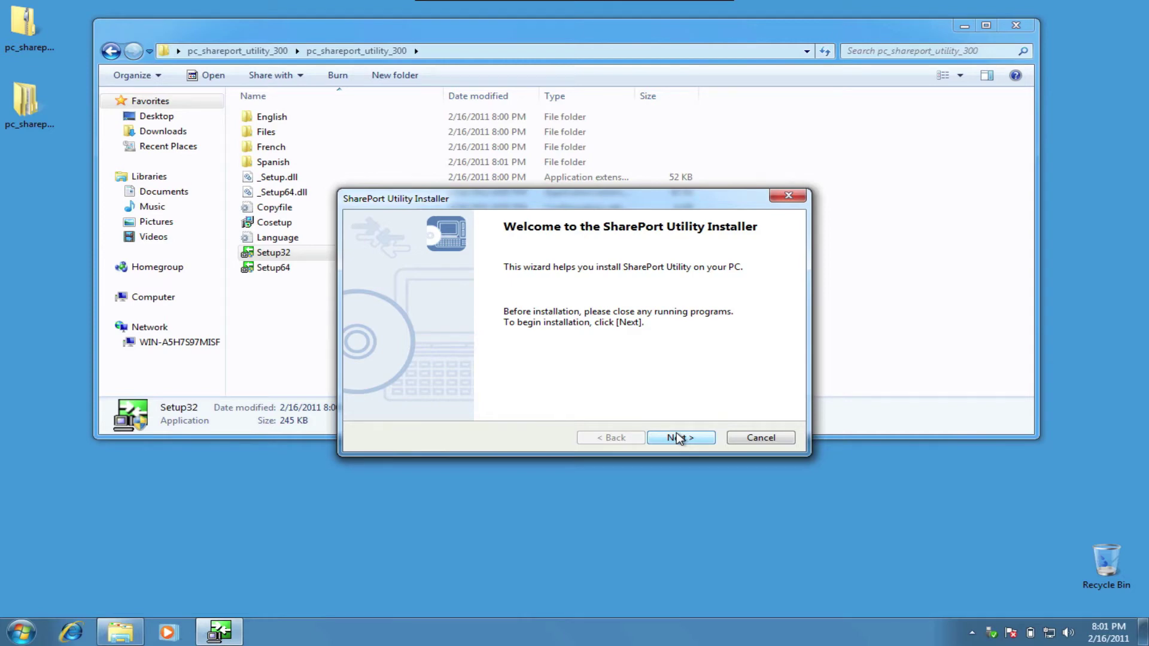
left_click(680, 439)
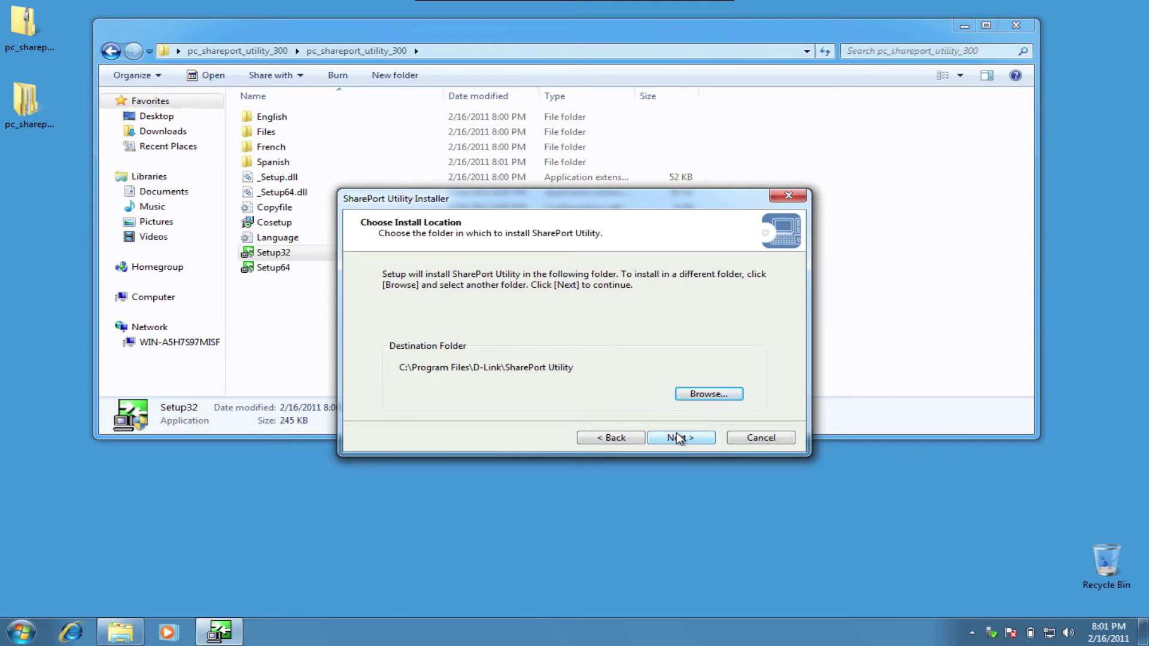
left_click(680, 438)
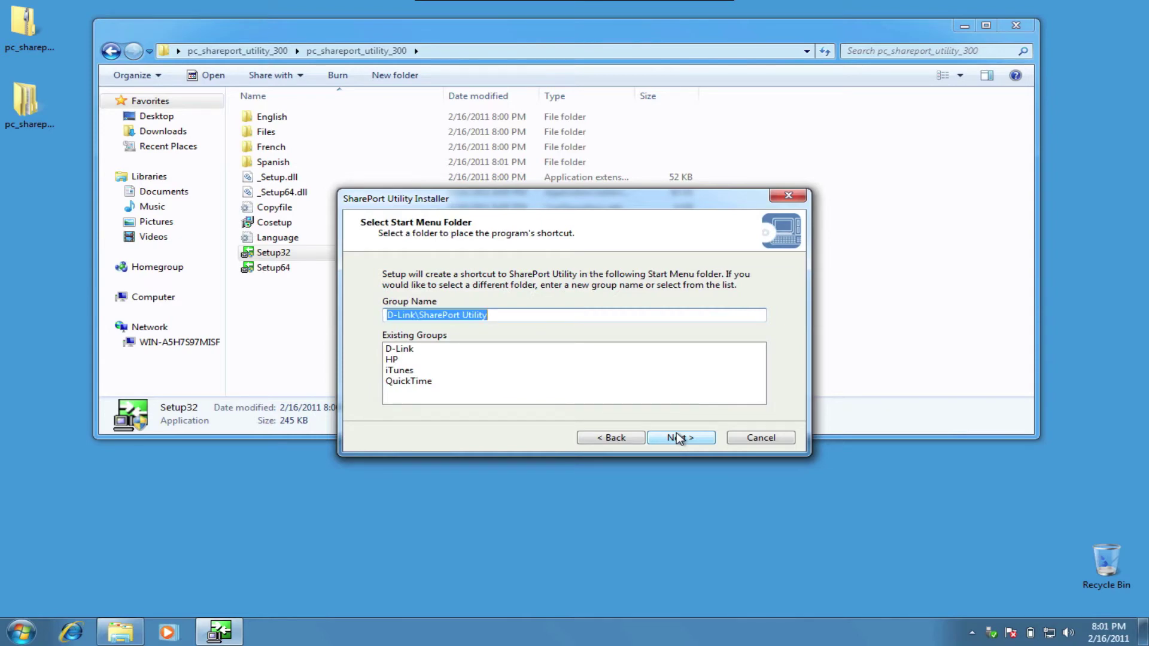
left_click(680, 438)
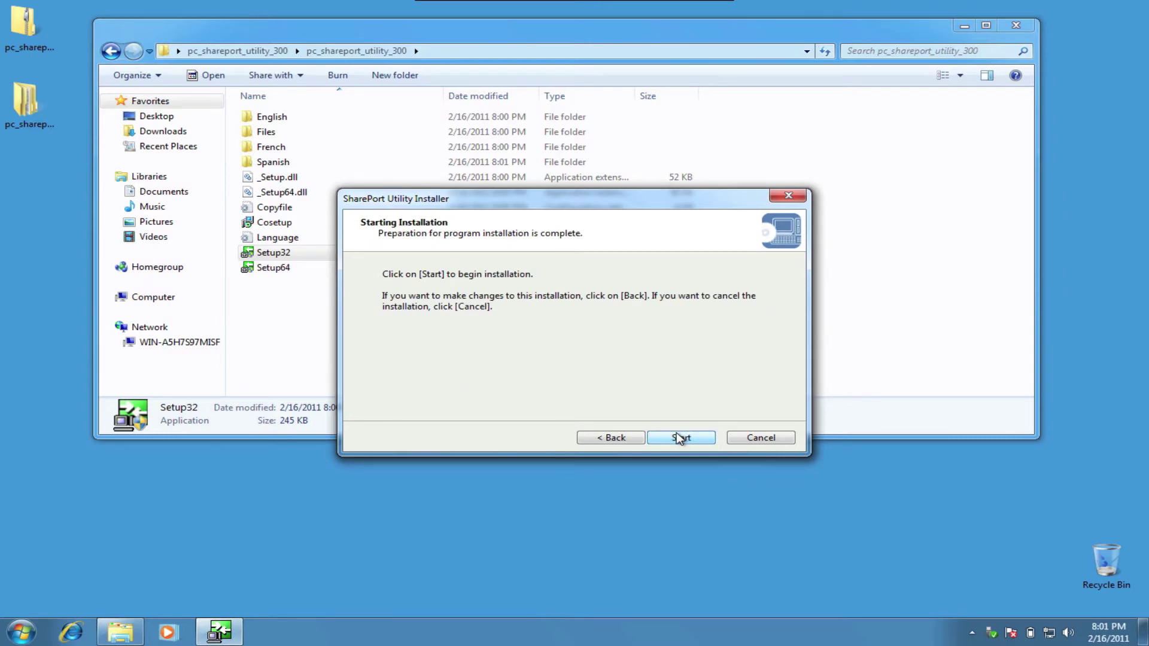
left_click(680, 438)
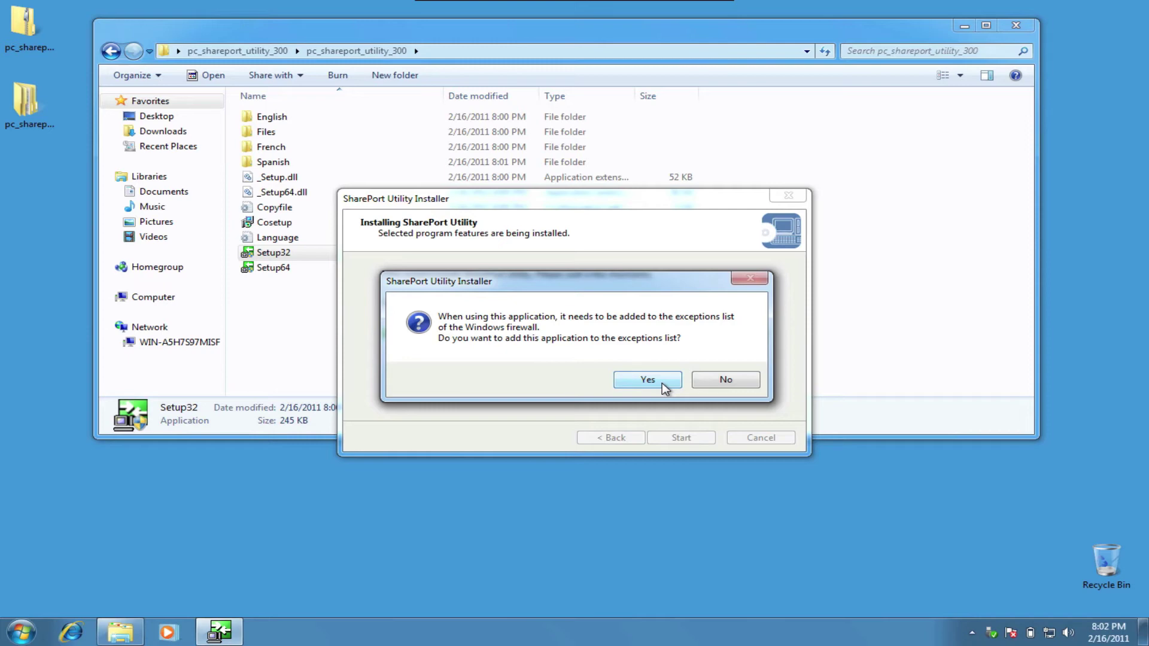
left_click(666, 386)
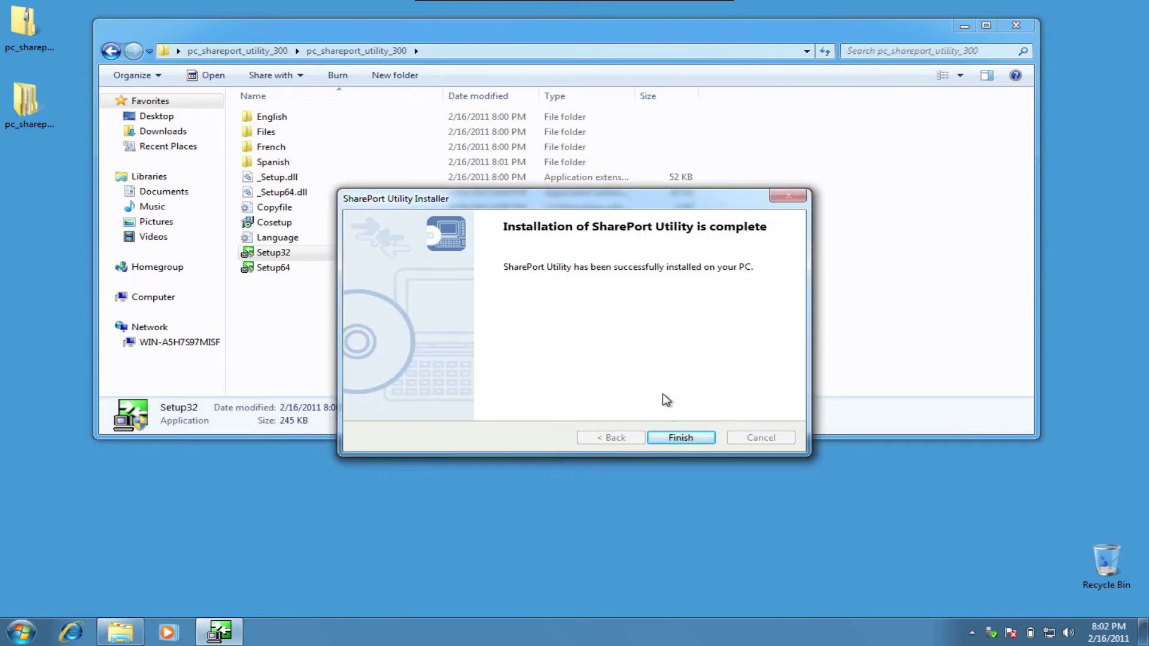
Close the installer and the extracted folder, then load the router page at 192.168.0.1
left_click(693, 438)
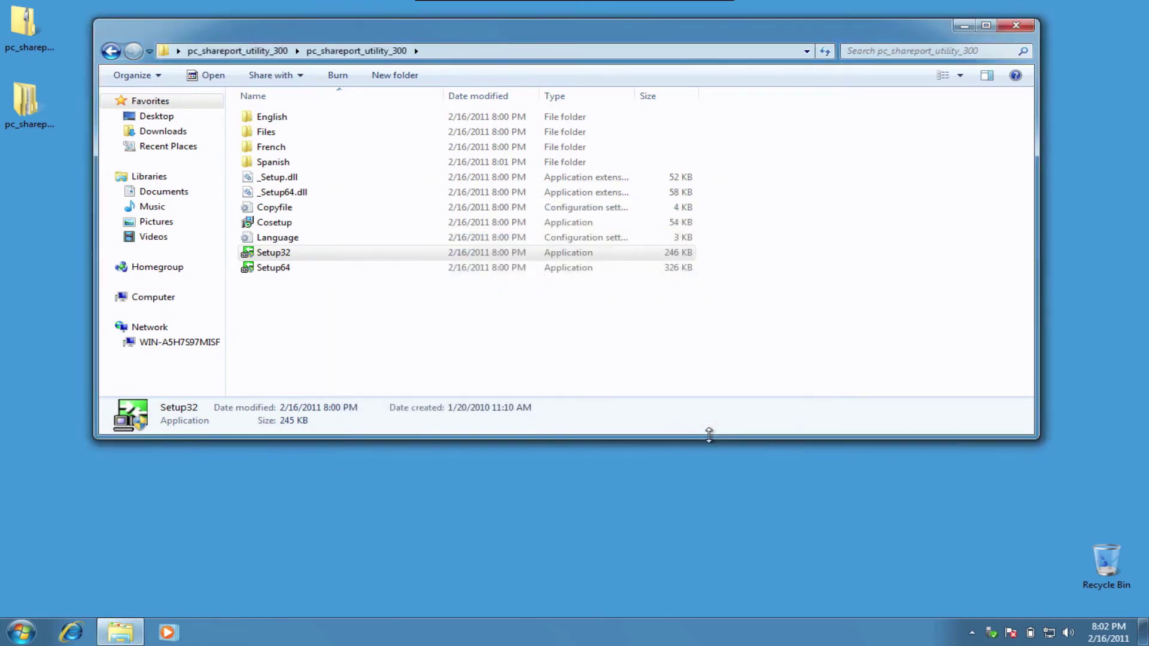
left_click(1017, 26)
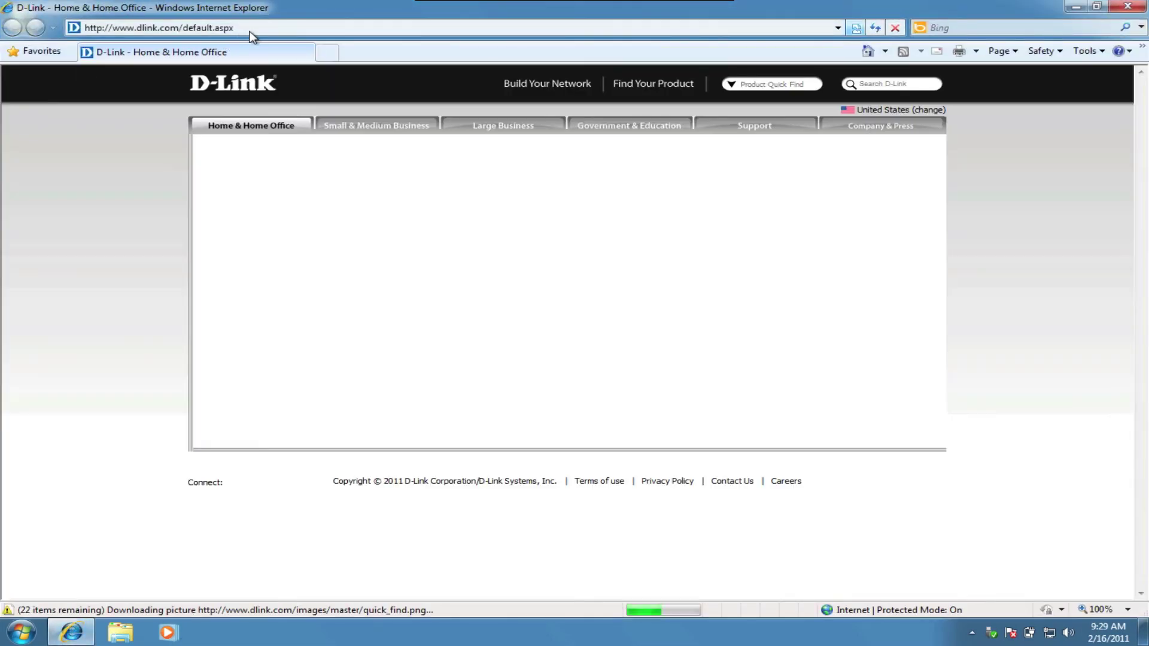
left_click(207, 28)
type("192.")
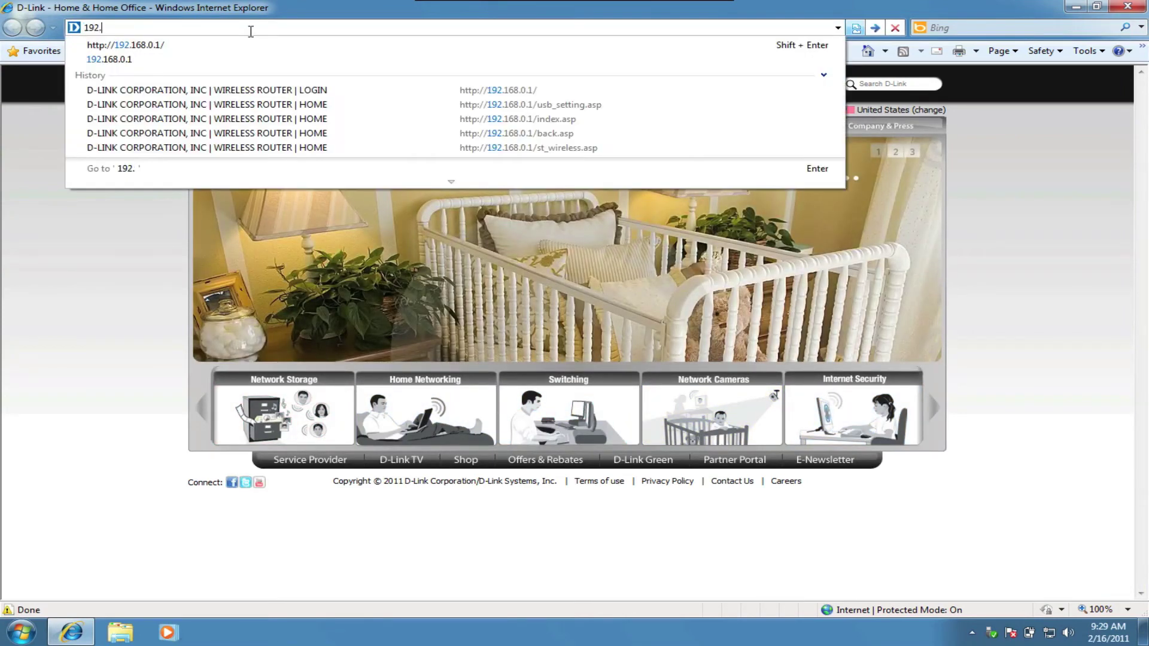
key("Down")
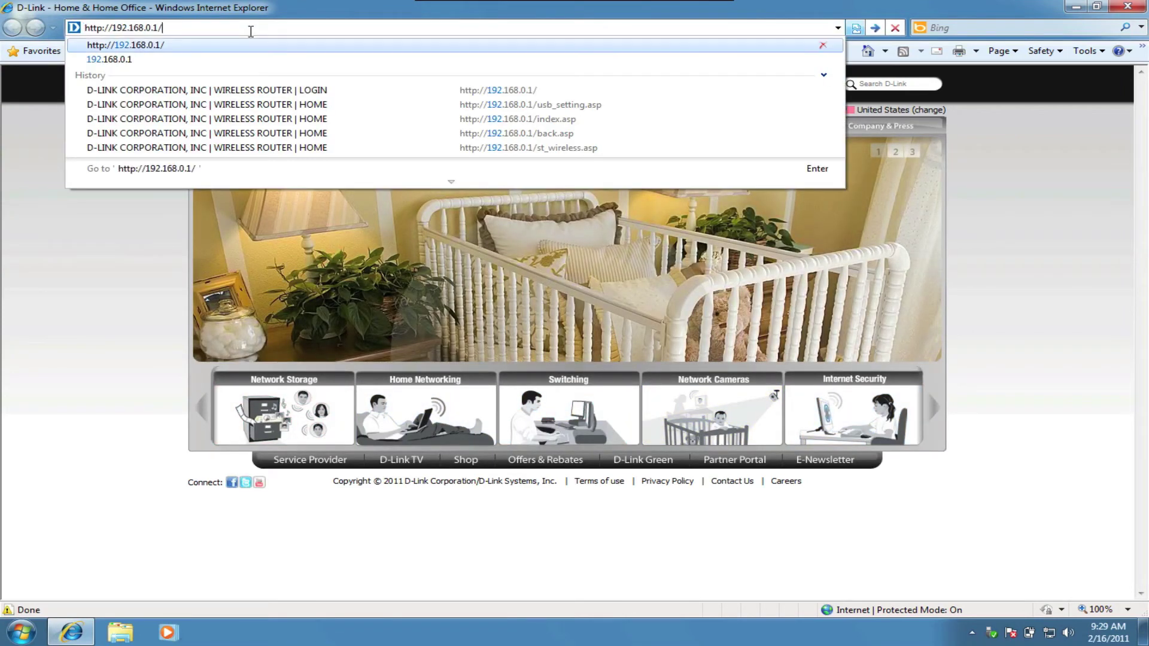
key("Return")
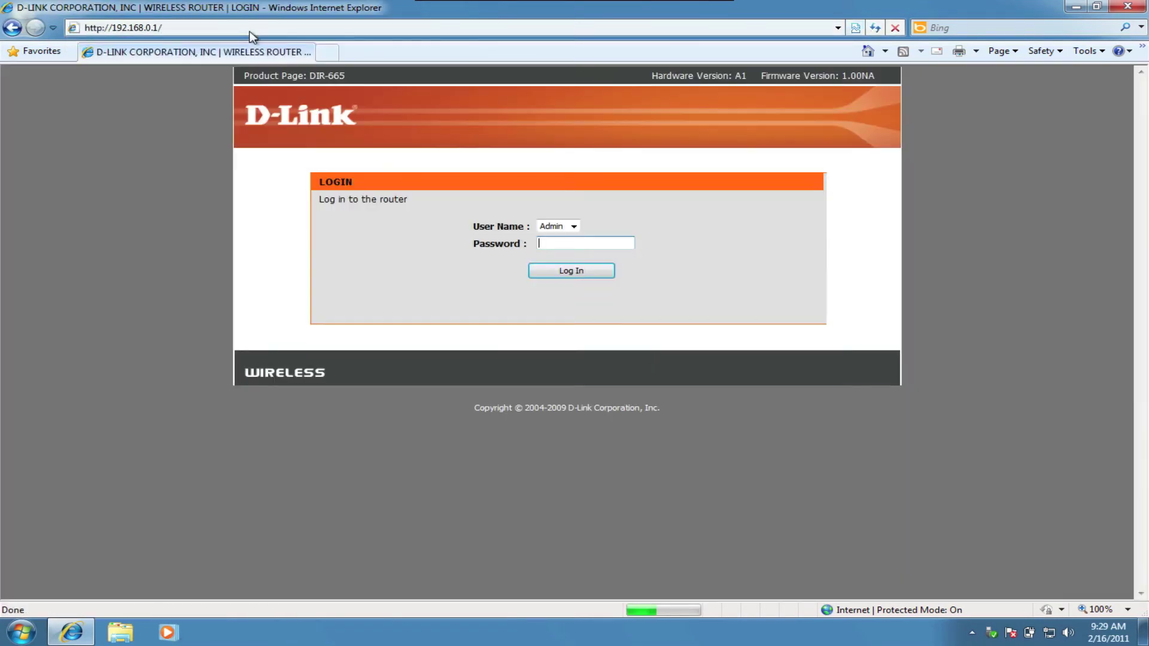
Log in to the router, set the USB type to SharePort, then close the browser
left_click(569, 273)
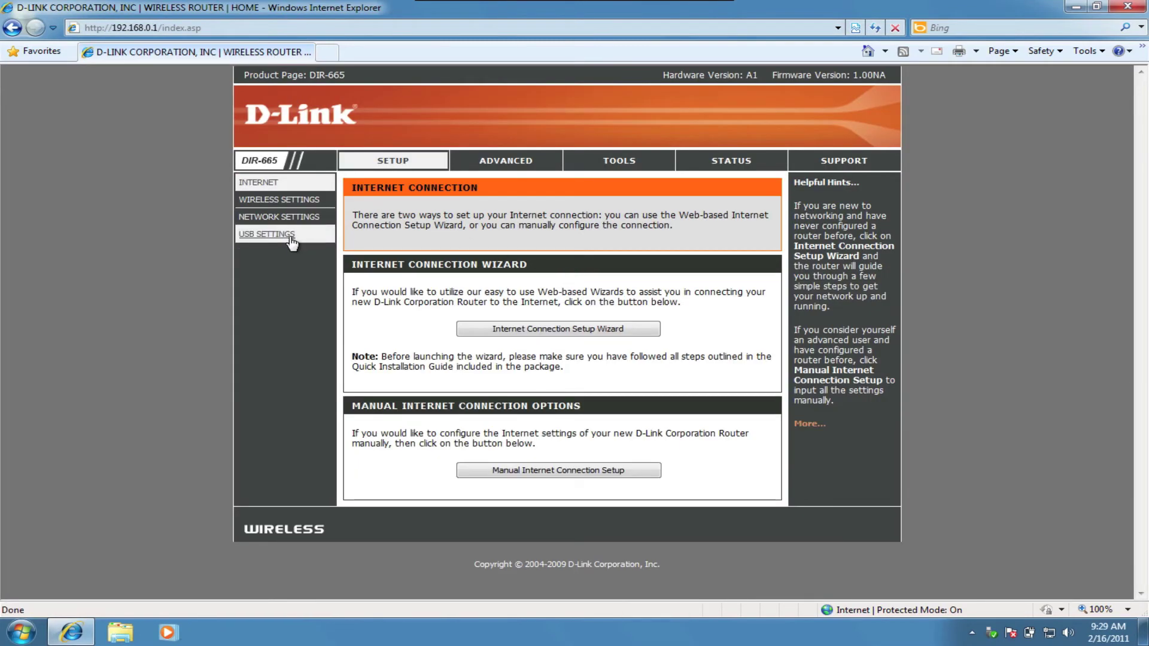
left_click(290, 236)
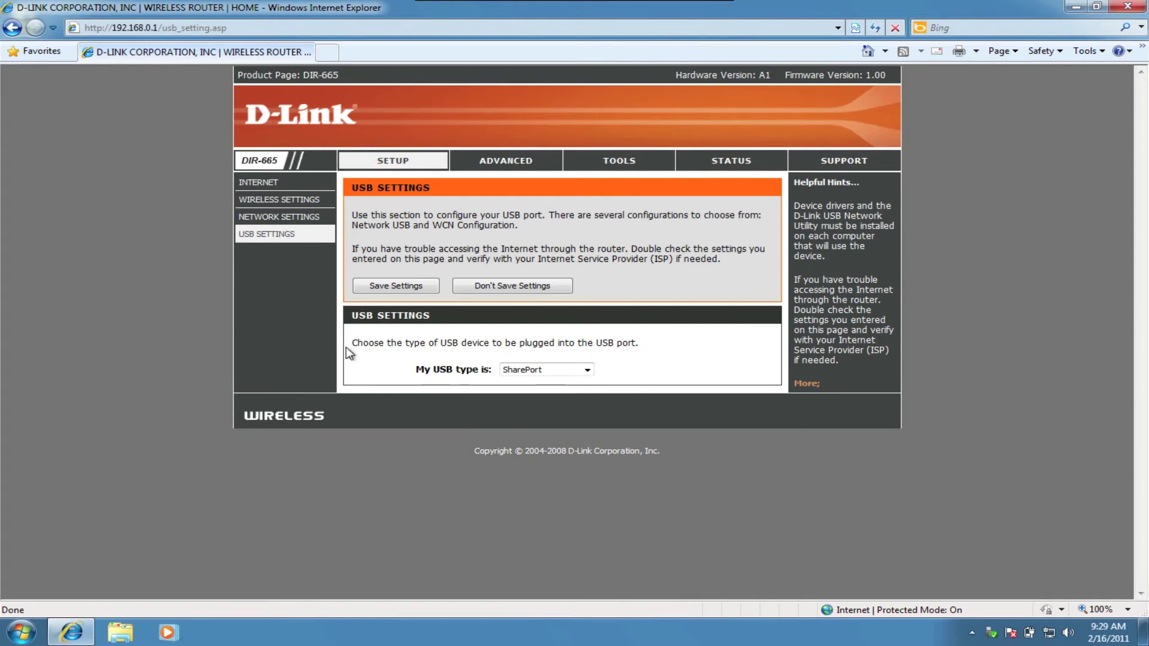
left_click(588, 369)
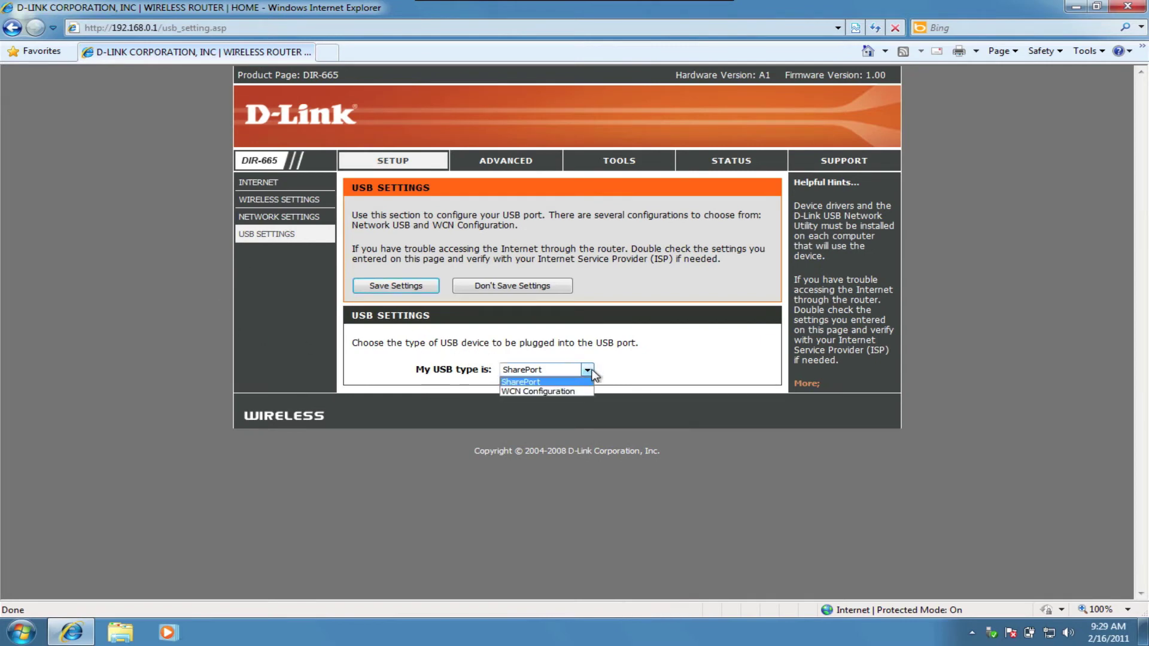
left_click(589, 371)
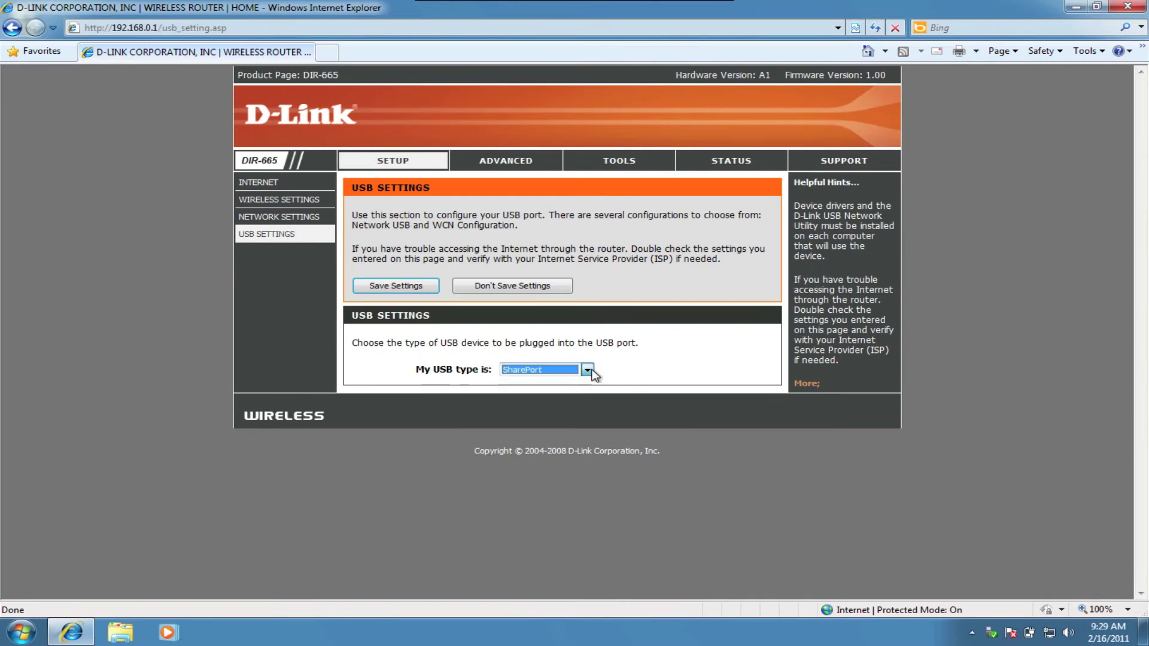
left_click(636, 374)
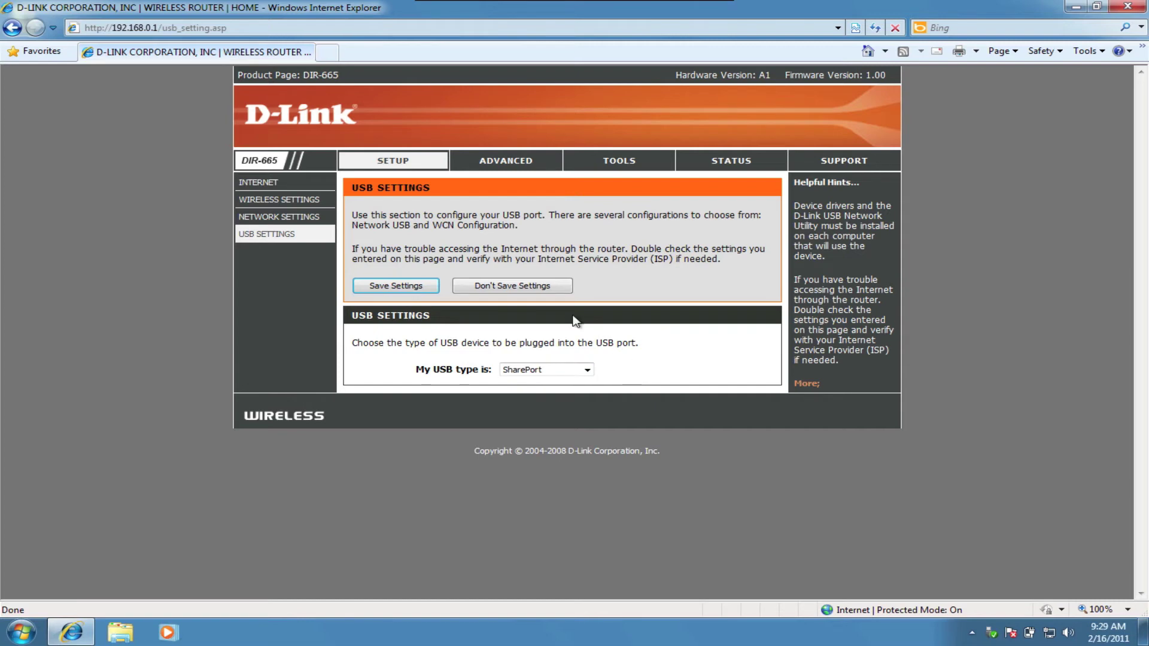
left_click(259, 182)
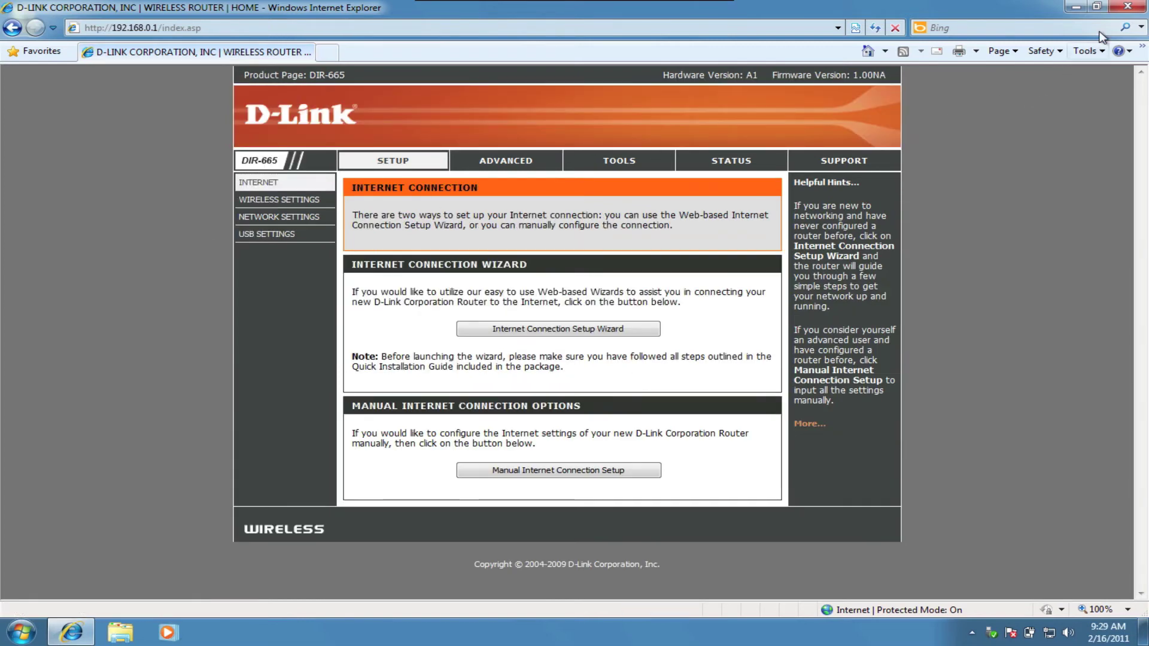
left_click(1128, 13)
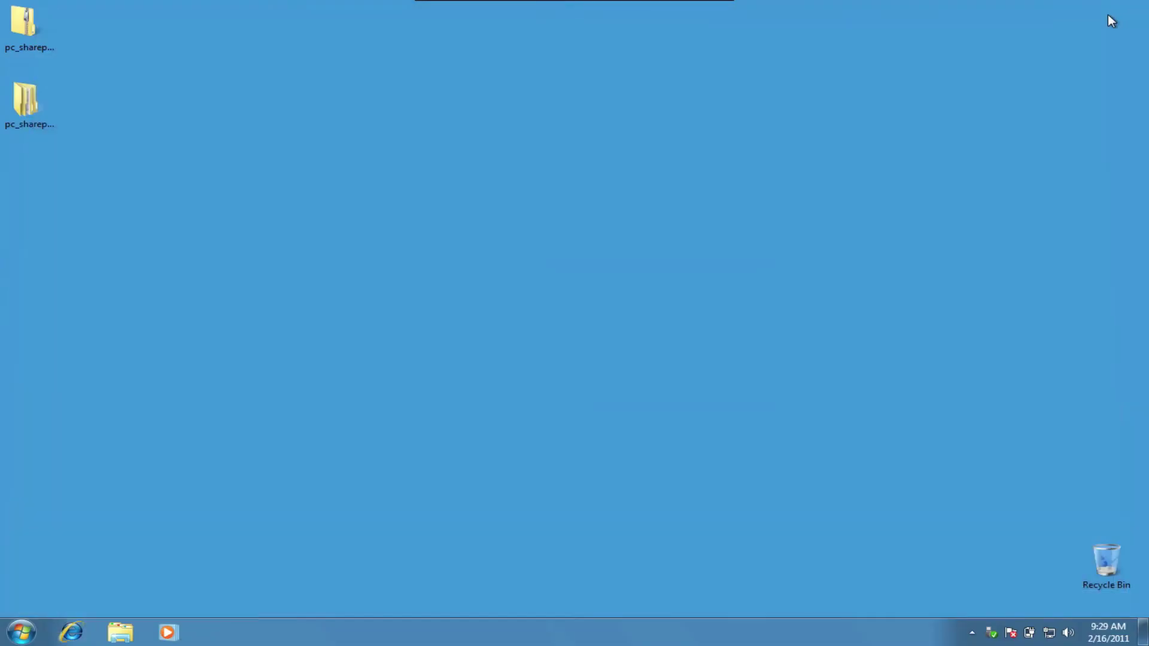
Launch SharePort Utility from Start > All Programs > D-Link and select the DIR-665 router
left_click(20, 633)
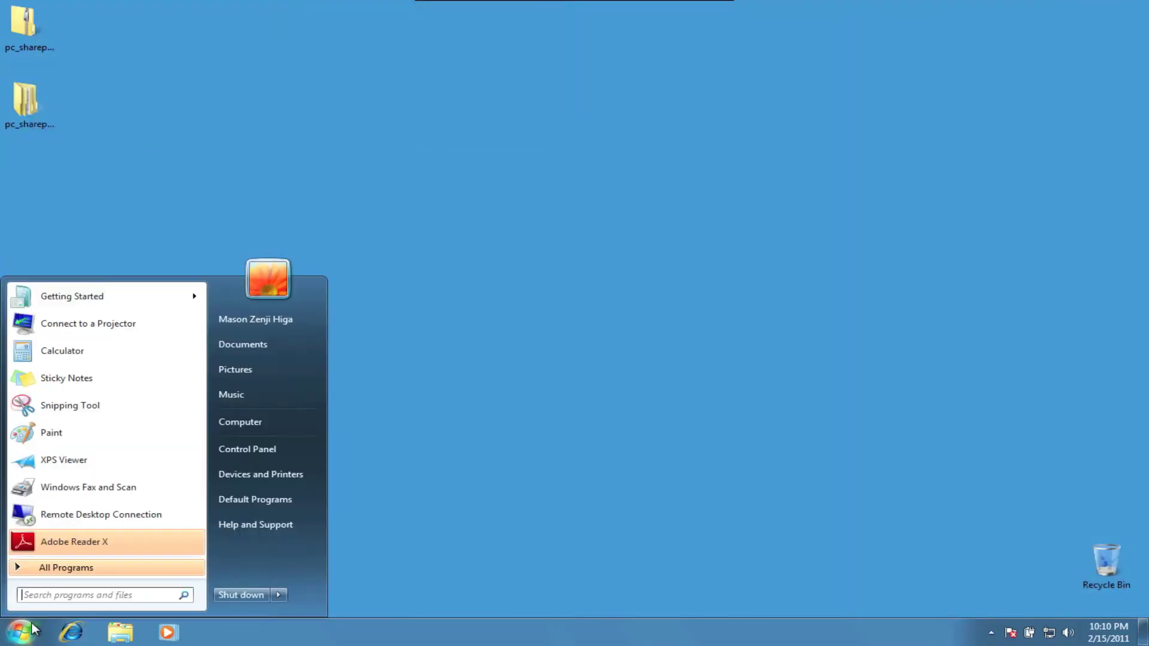
left_click(58, 569)
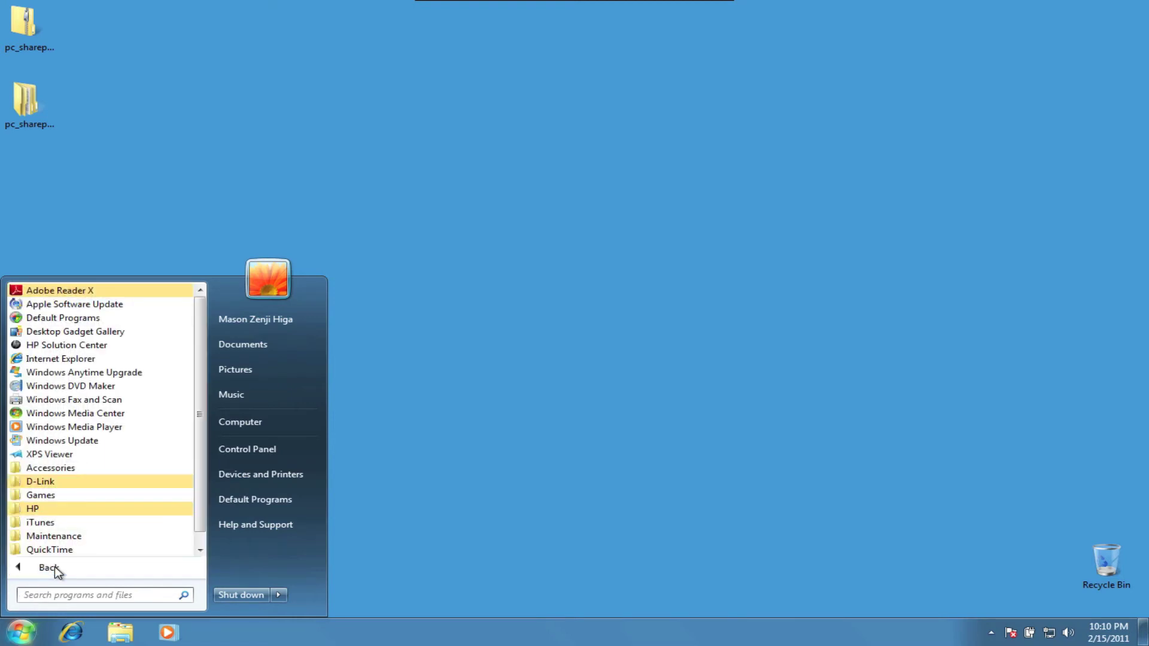
left_click(73, 485)
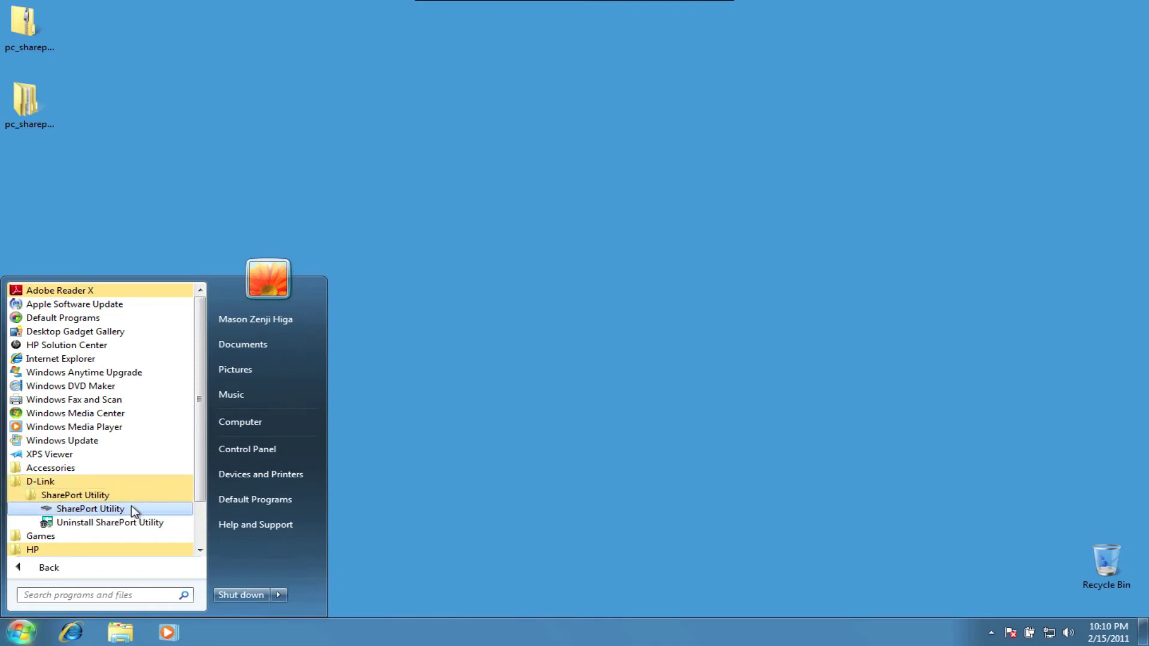
left_click(135, 511)
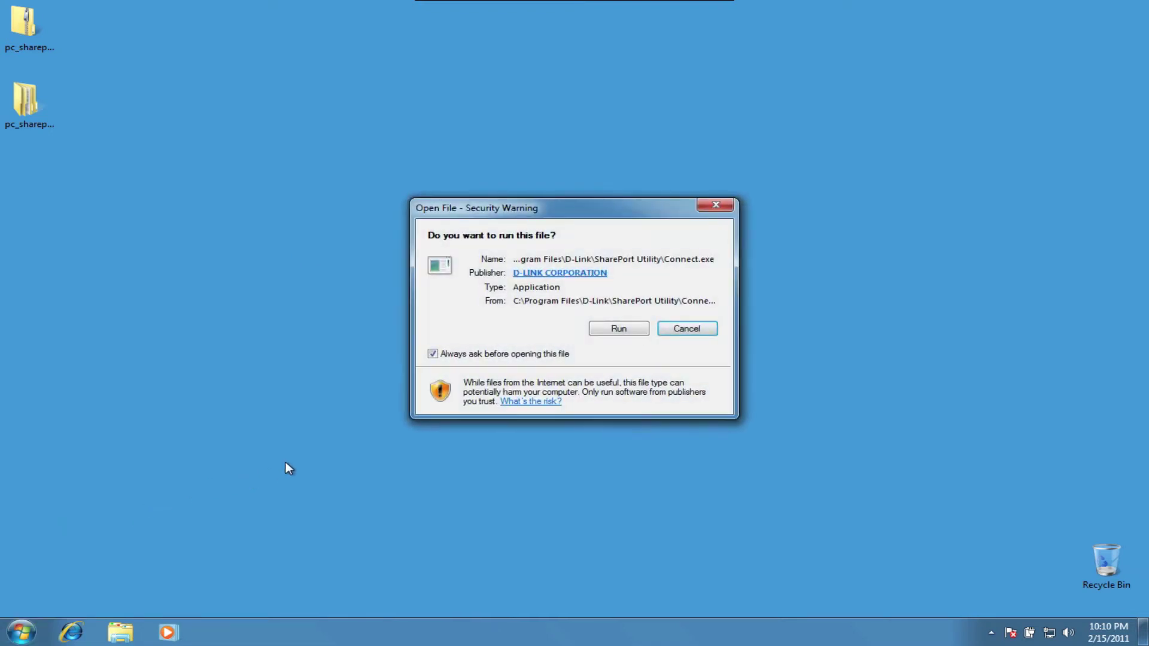
left_click(619, 329)
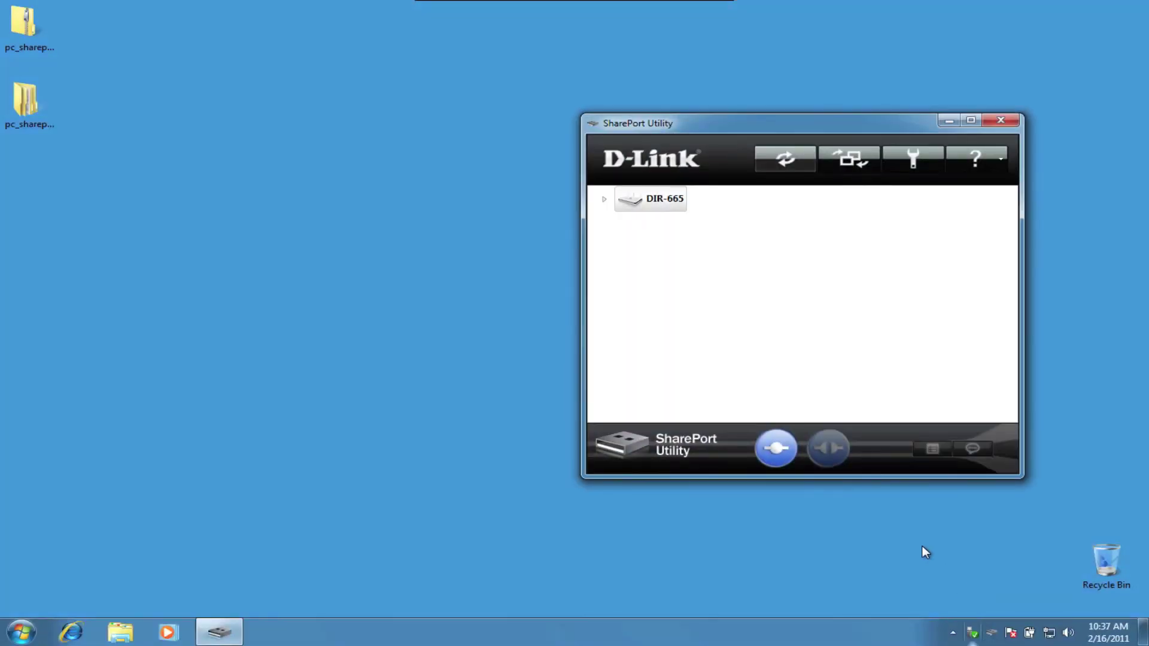
left_click(606, 200)
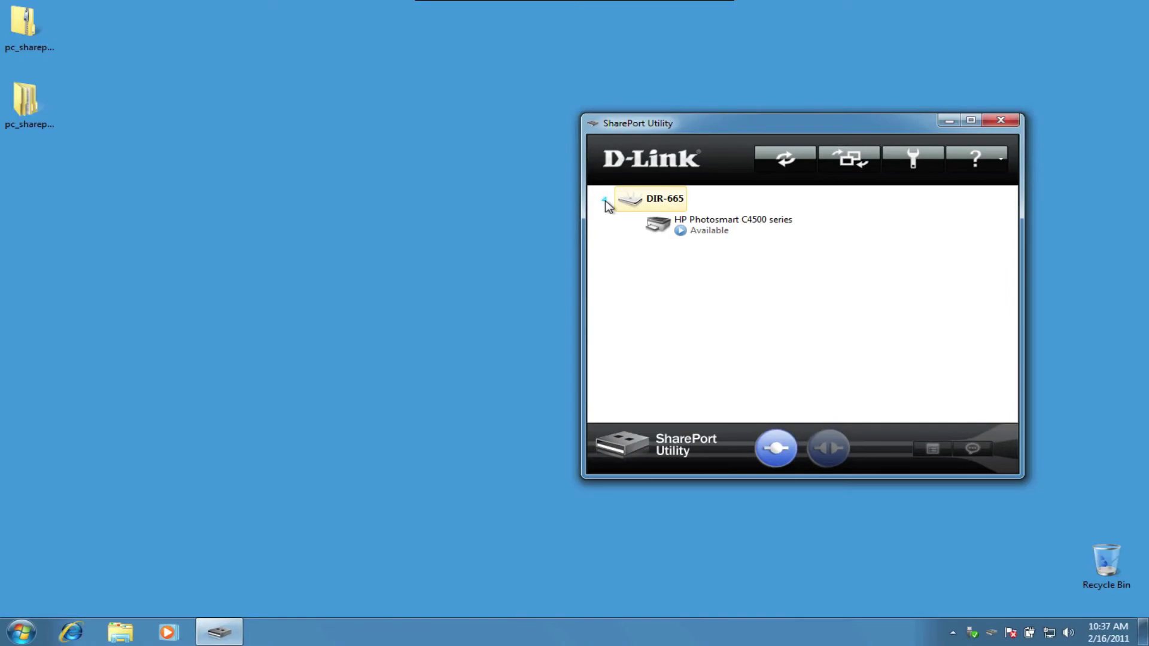
Select the HP Photosmart C4500 series printer under DIR-665 and connect to it
left_click(716, 223)
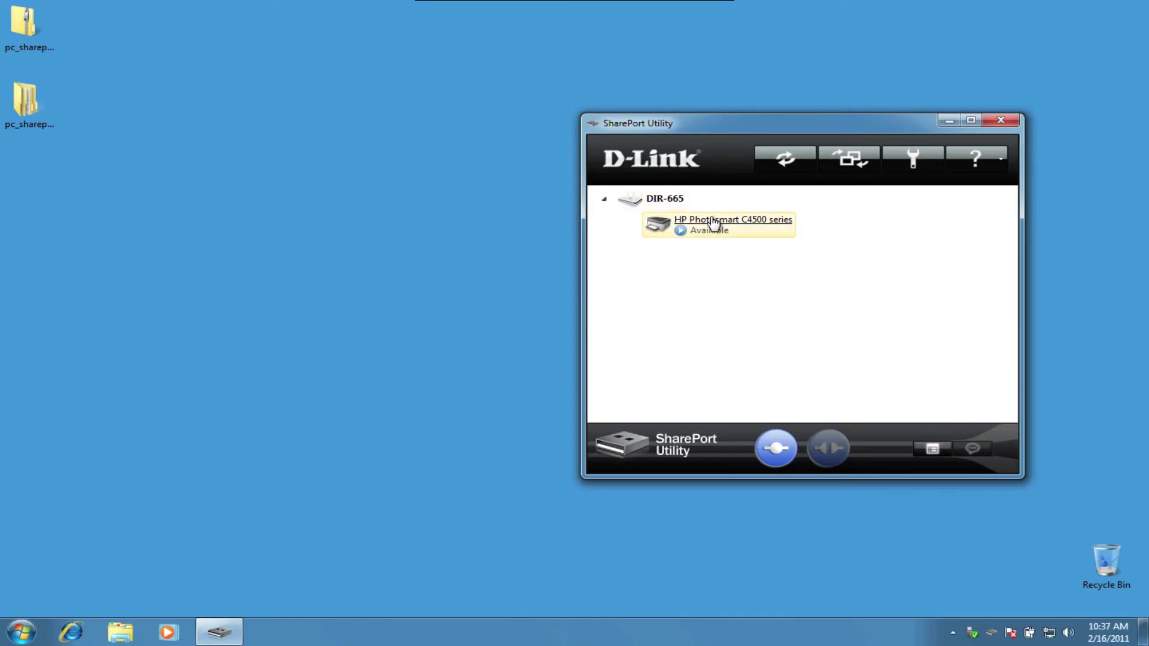
left_click(774, 446)
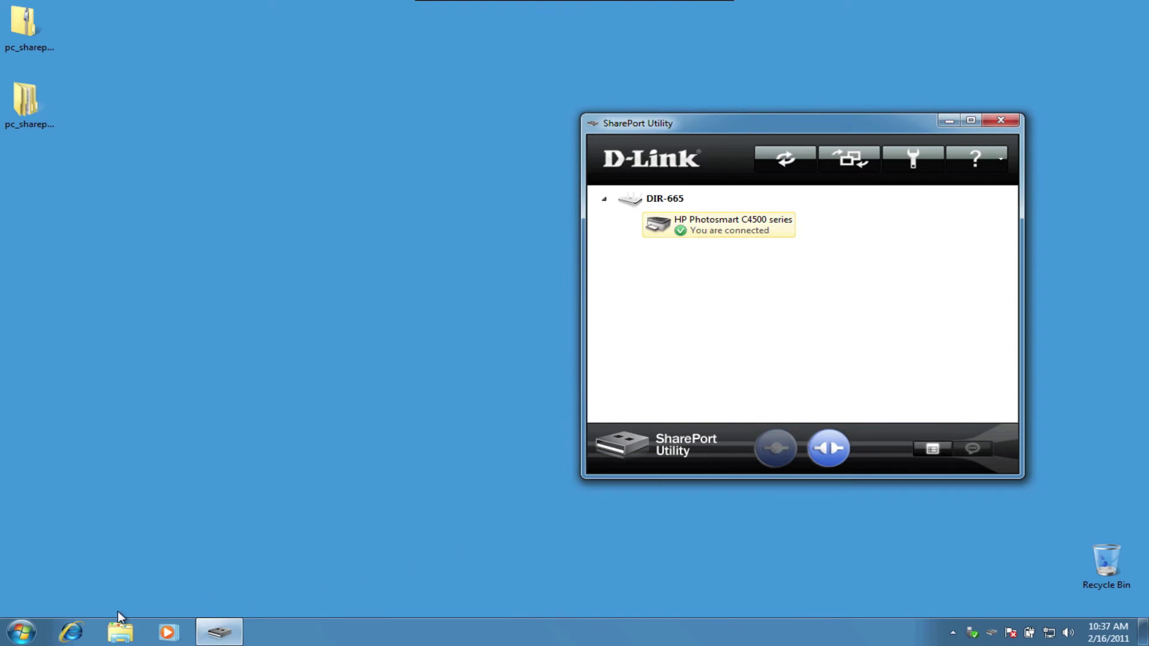
left_click(29, 632)
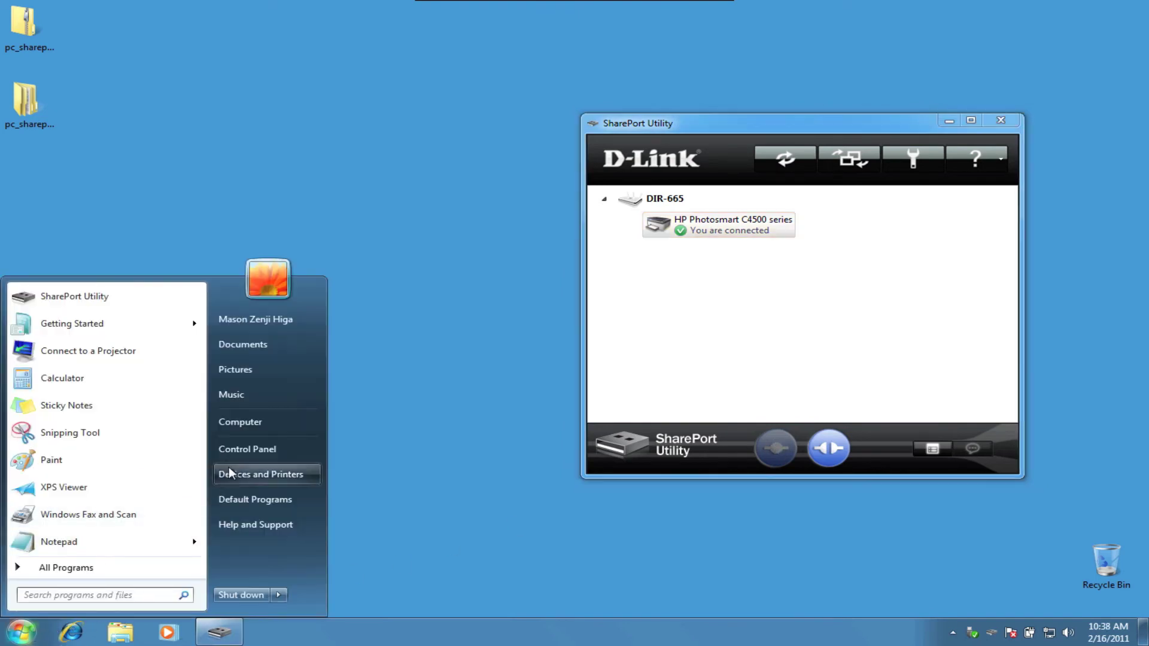
left_click(247, 449)
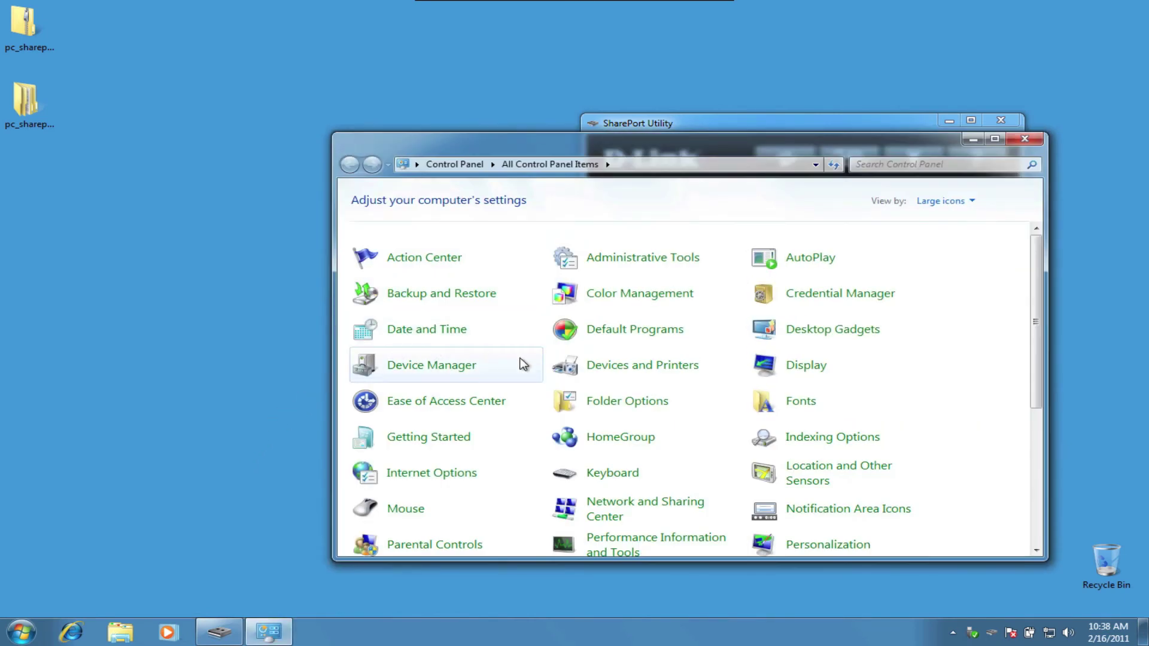
left_click(632, 372)
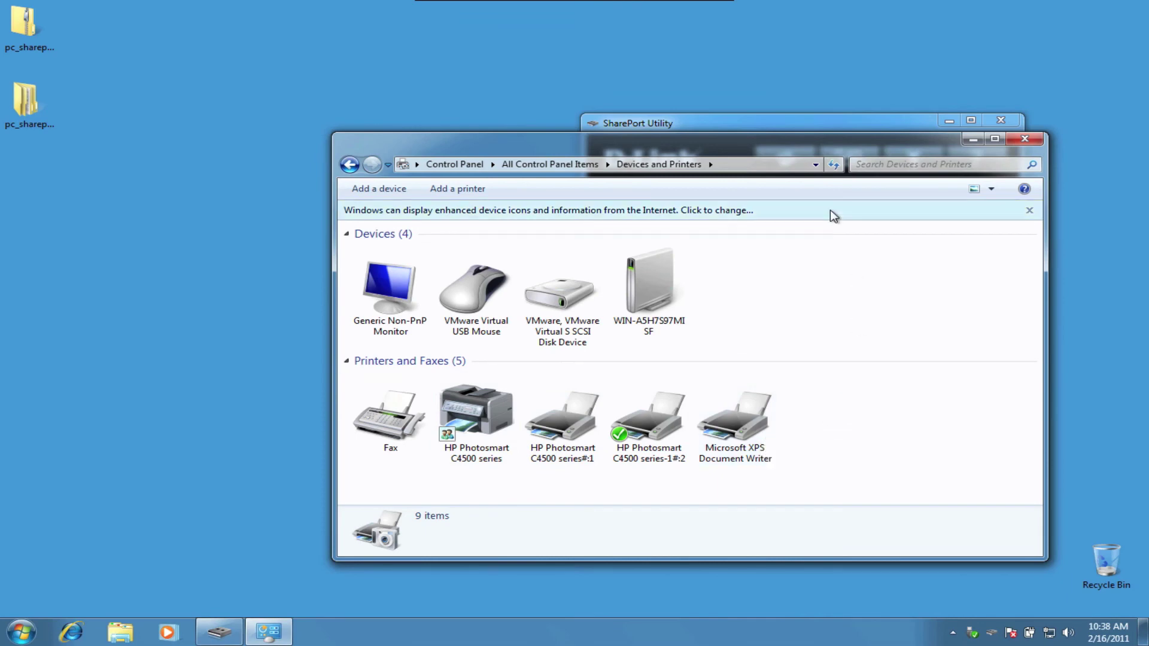
left_click(1023, 140)
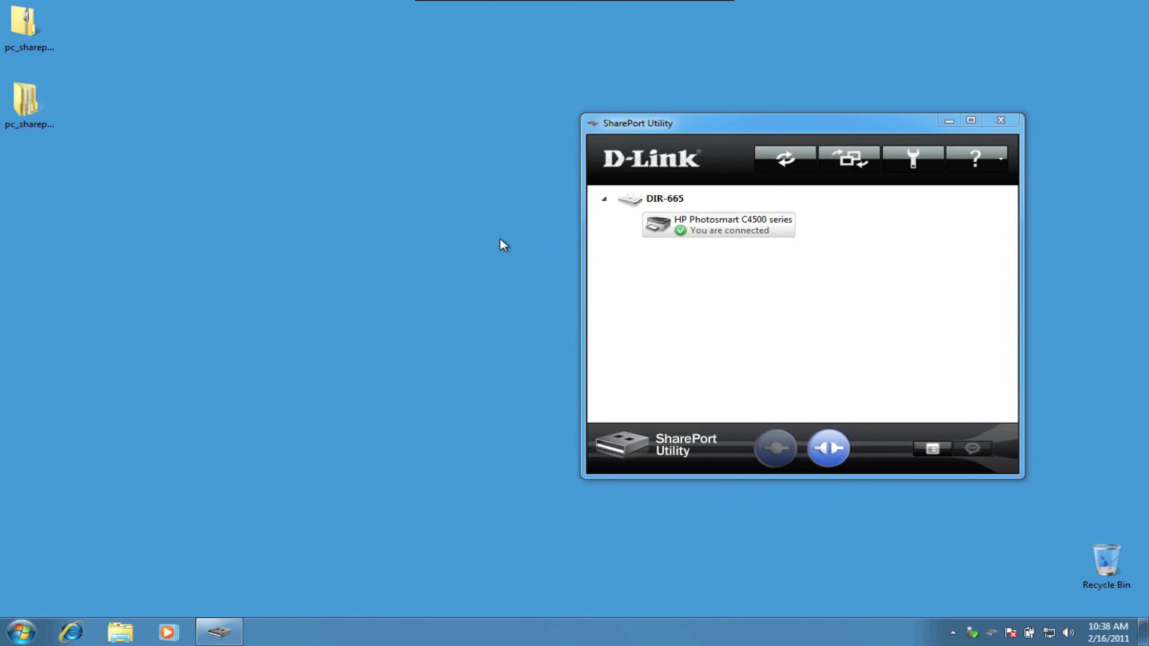
Open Shareport.txt from the Documents library in Notepad
left_click(119, 633)
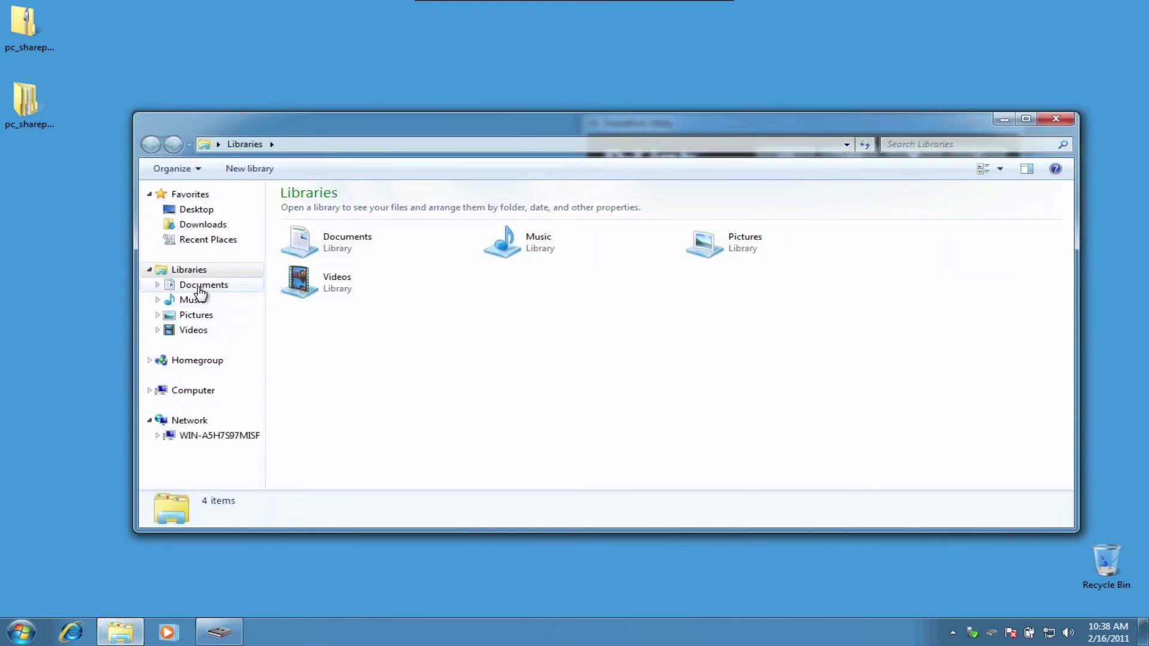
left_click(202, 285)
double_click(314, 279)
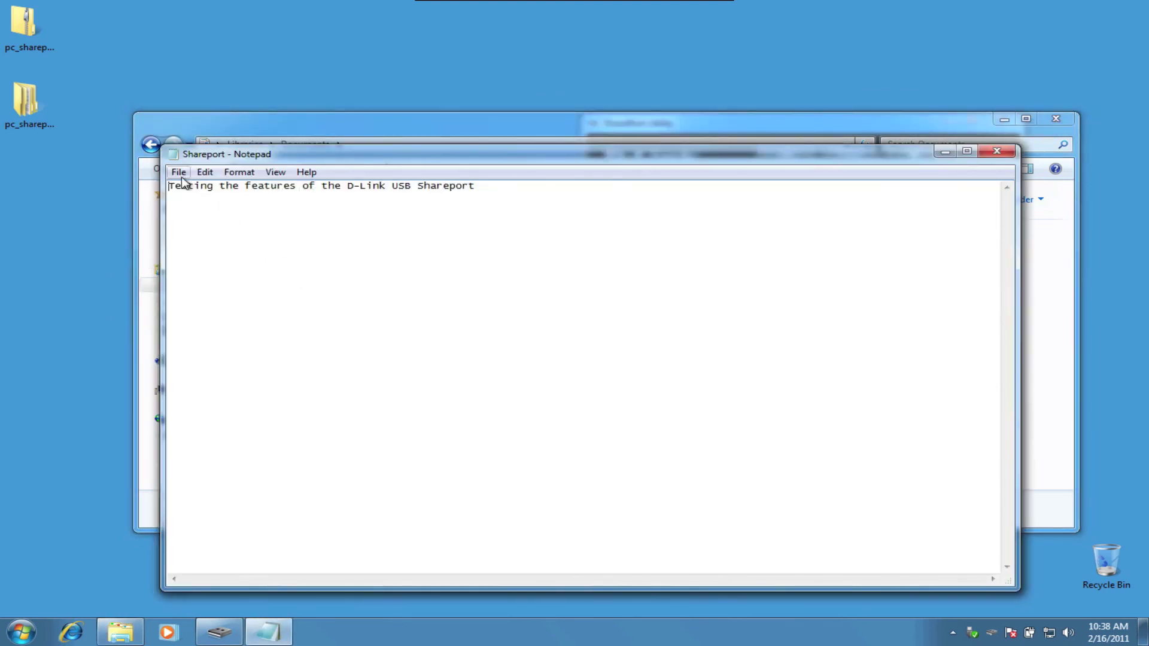
Print the note on the HP Photosmart C4500 series-1#:2 printer
left_click(179, 172)
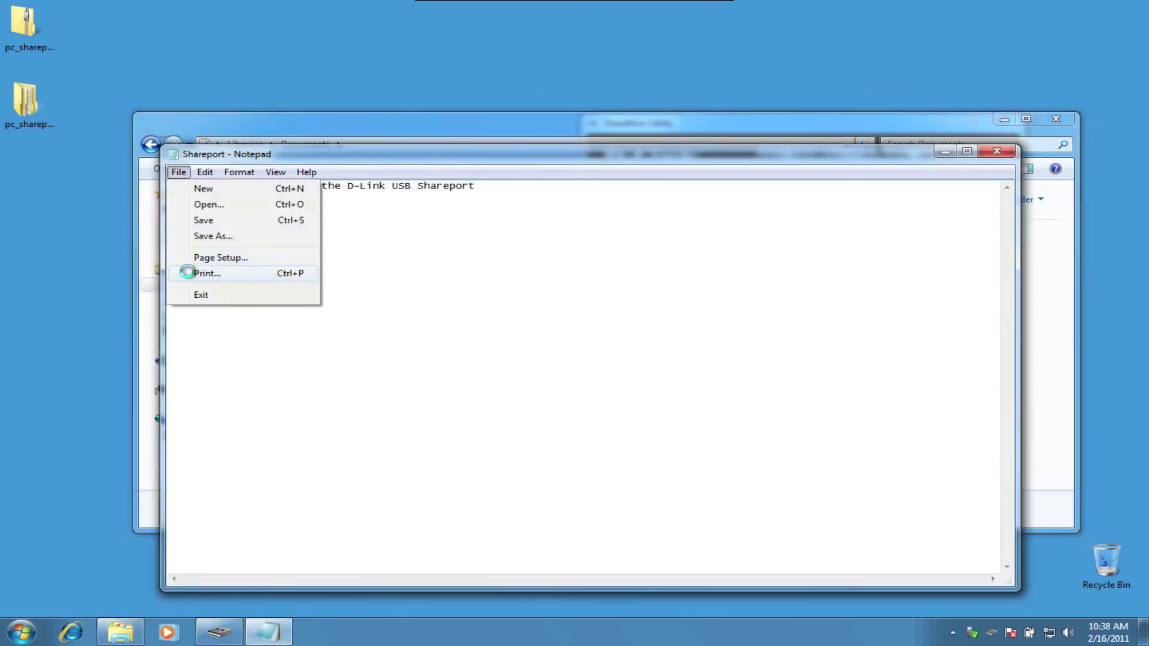
left_click(205, 274)
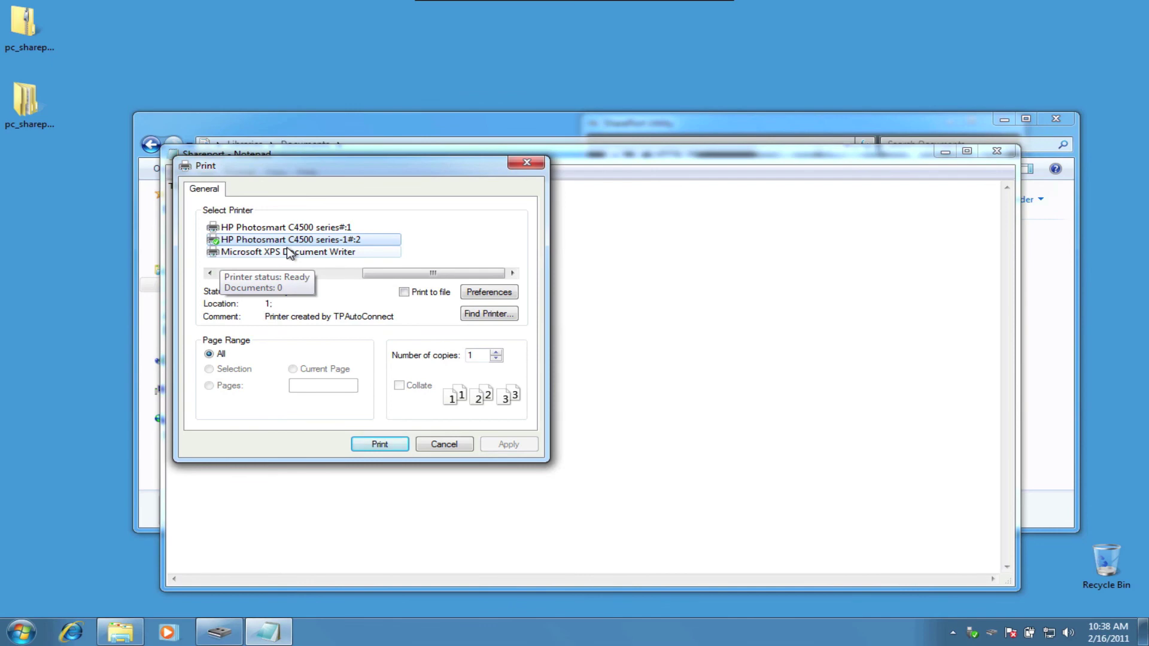
left_click(379, 445)
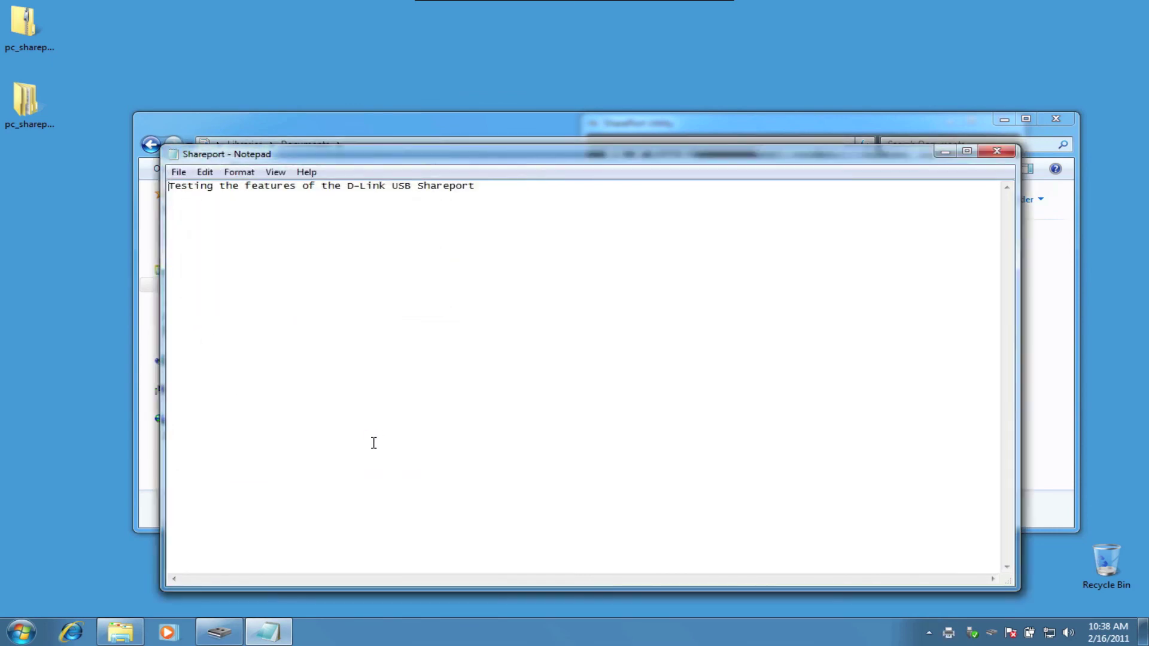